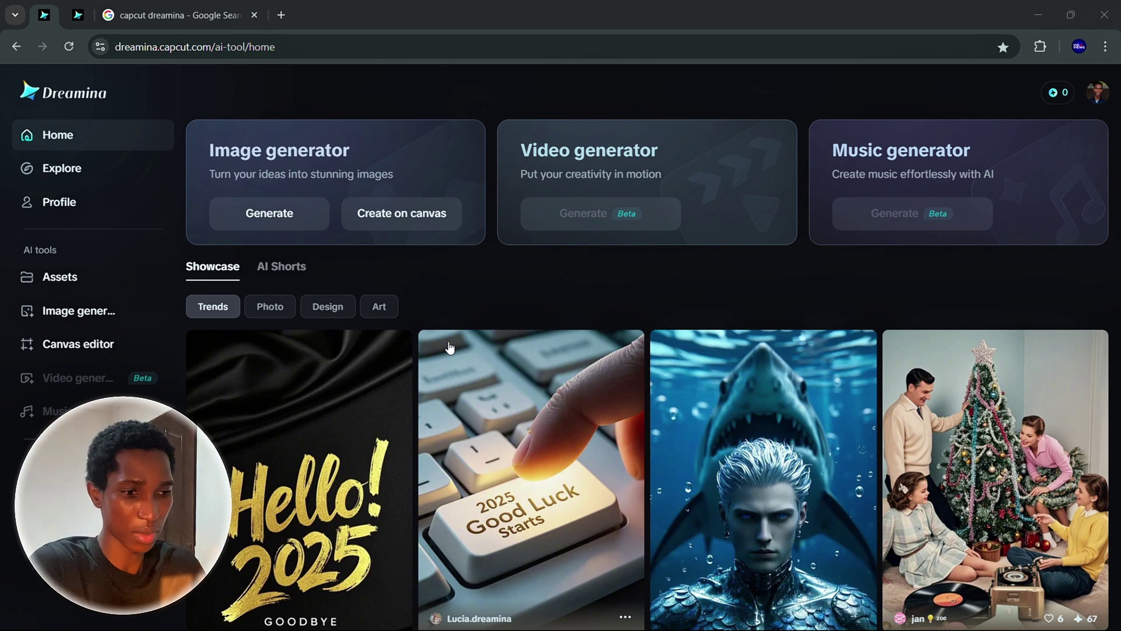
# Review the Notepad notes on the tool's features and the Google results for "capcut dreamina", returning to the Dreamina home page
pyautogui.hotkey('alt', 'Tab')
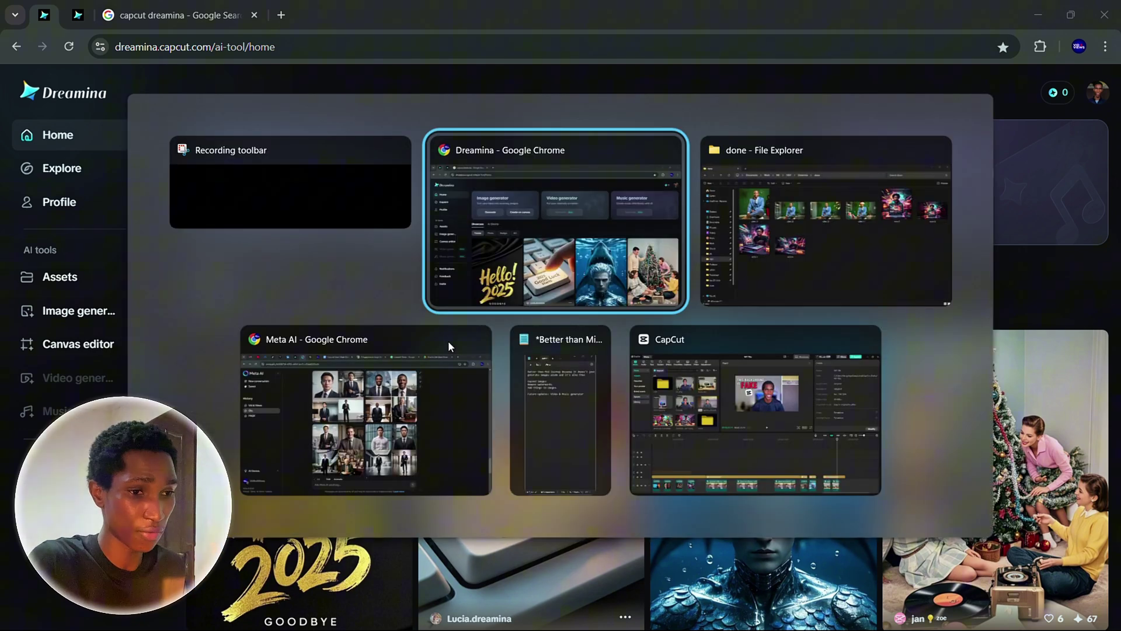
pyautogui.click(574, 424)
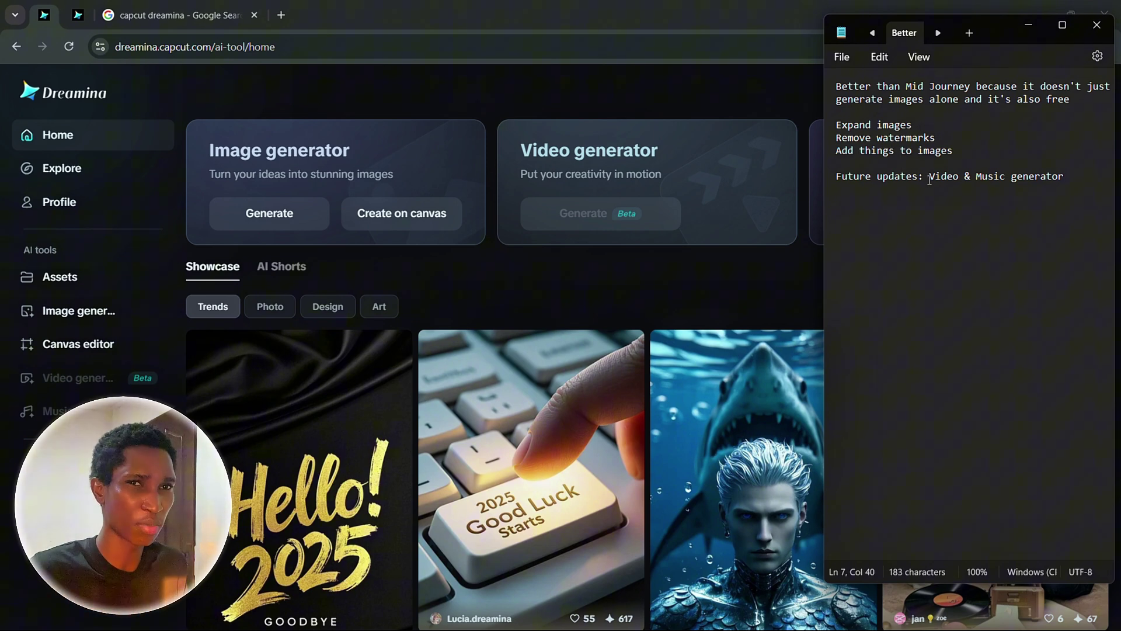
pyautogui.click(547, 279)
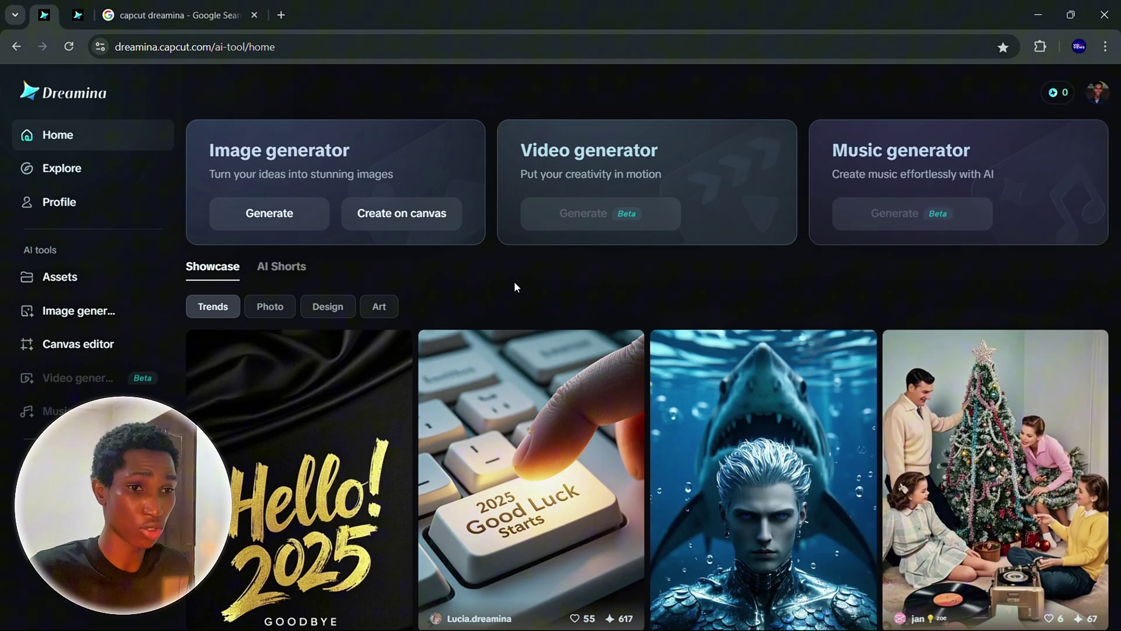
pyautogui.click(197, 18)
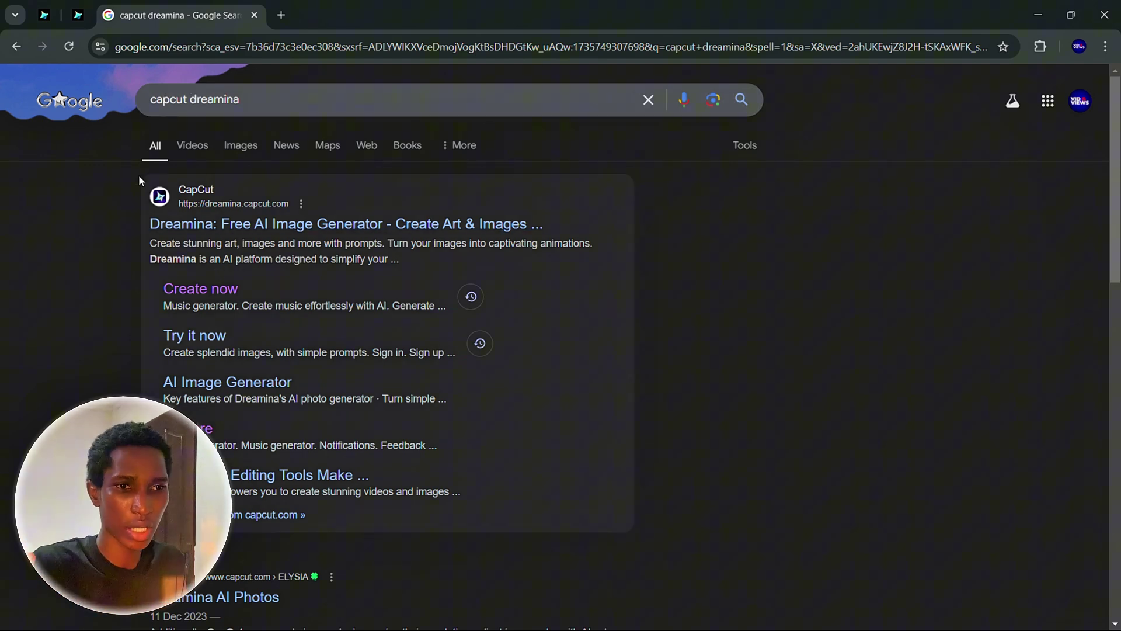
pyautogui.click(48, 16)
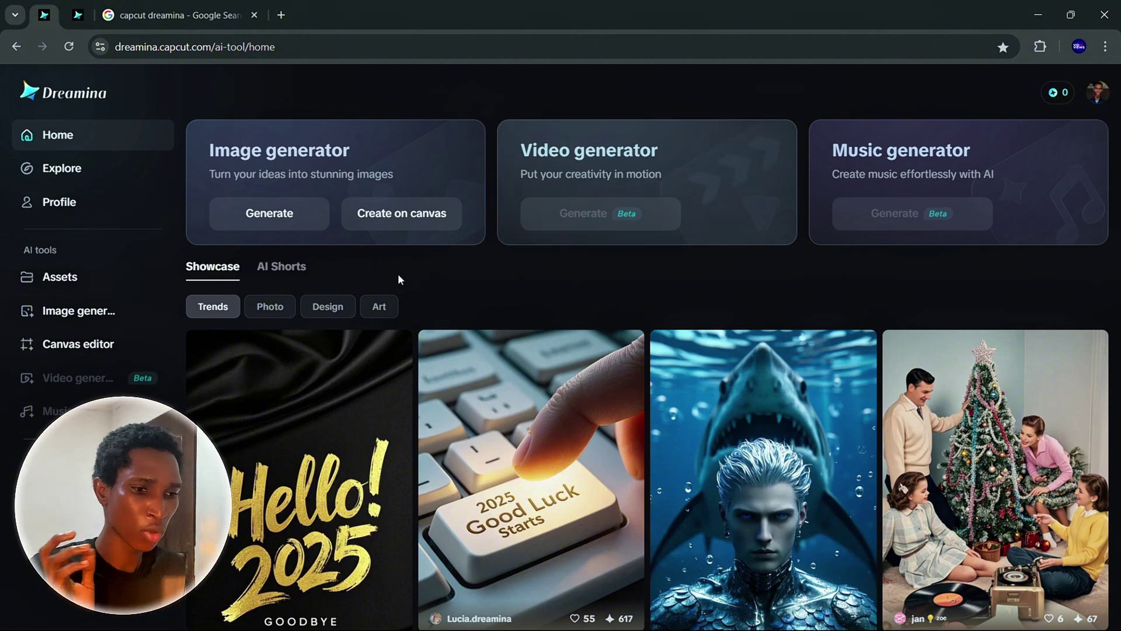
# Browse the Trends images in the Showcase on the Dreamina home page
pyautogui.scroll(-3, 418, 275)
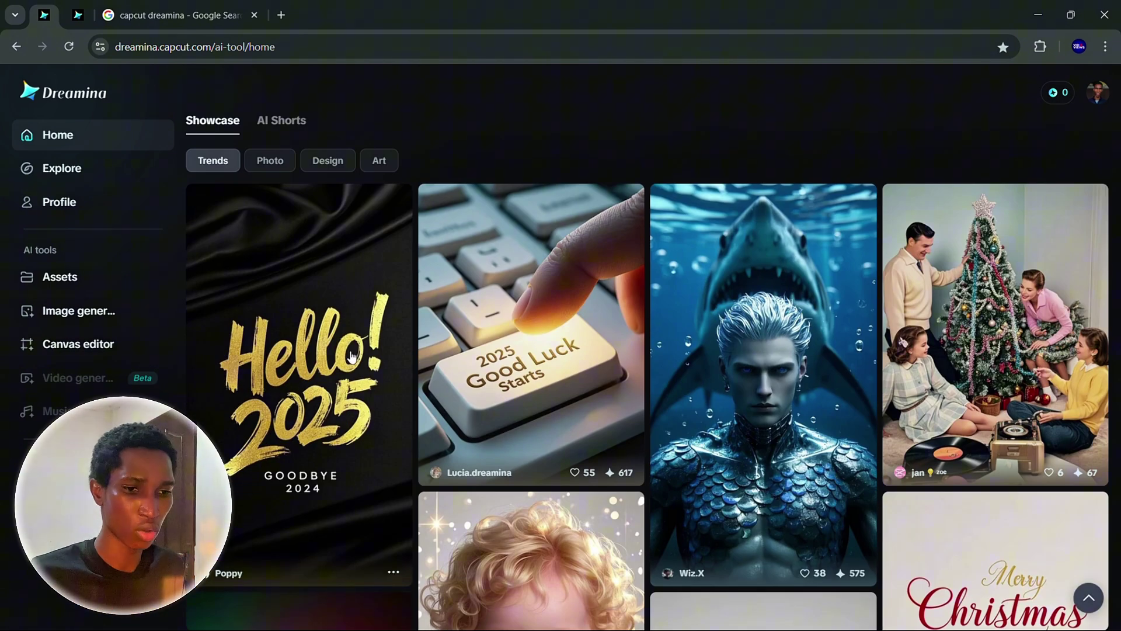
pyautogui.moveTo(350, 326)
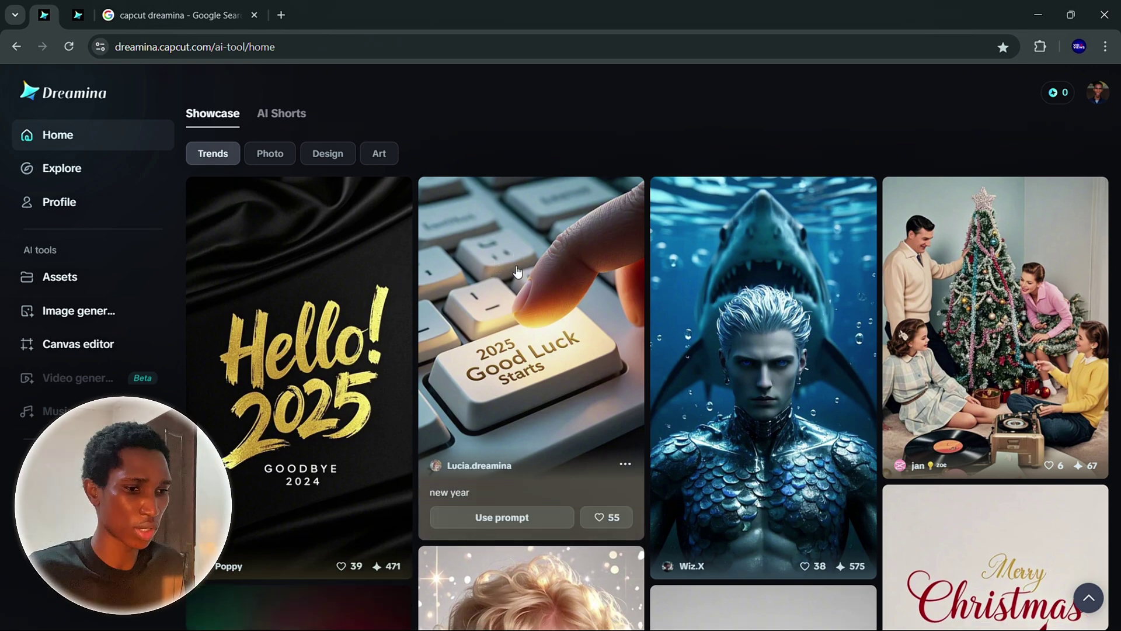
pyautogui.scroll(-6, 681, 316)
pyautogui.scroll(-1, 684, 323)
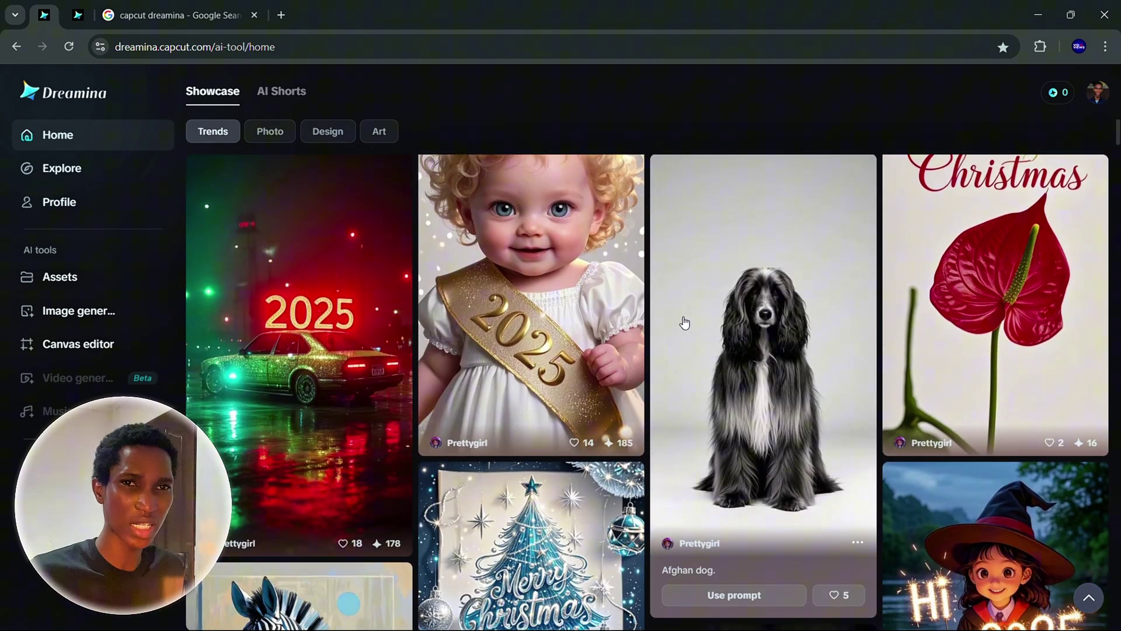
pyautogui.scroll(-6, 776, 309)
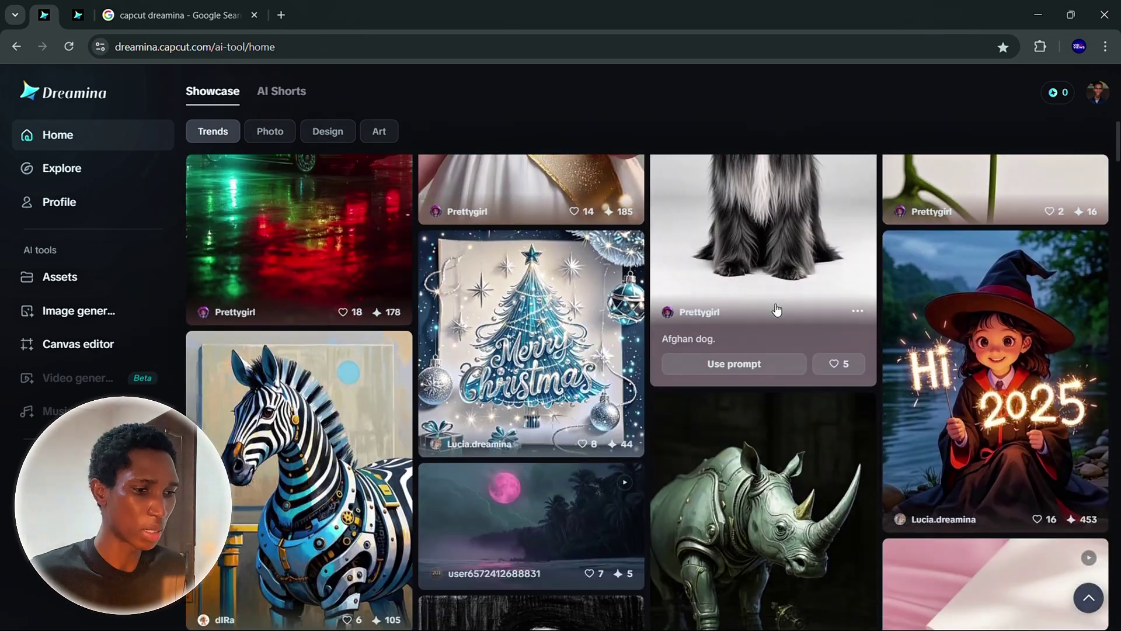
pyautogui.scroll(6, 558, 346)
pyautogui.scroll(3, 423, 331)
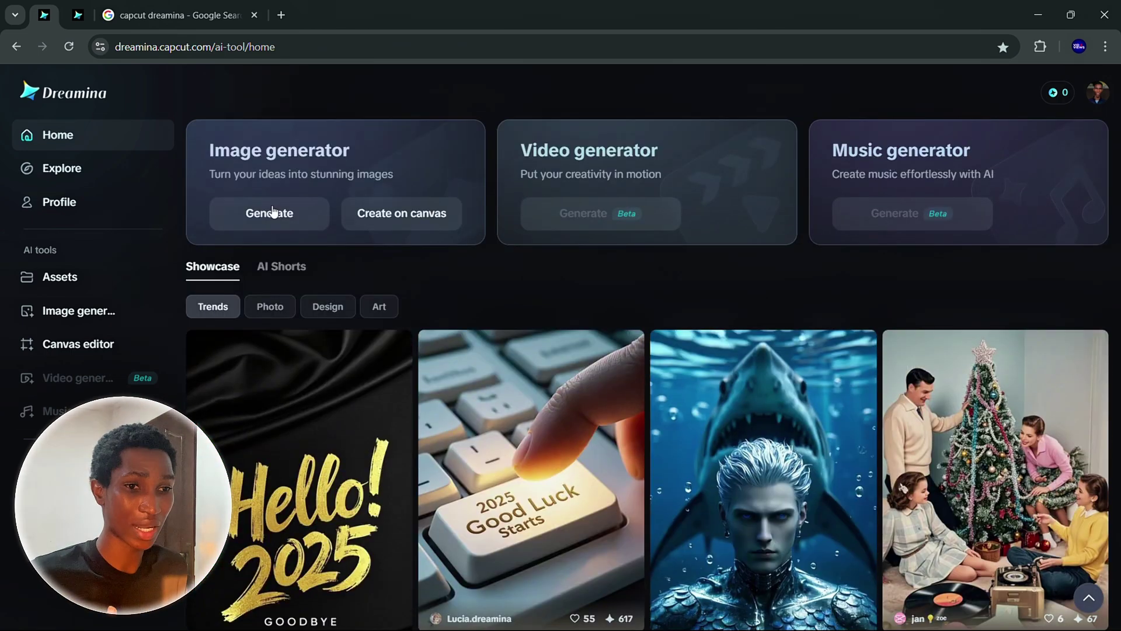
# Open the already loaded image generation page and look through the previously generated images
pyautogui.click(83, 17)
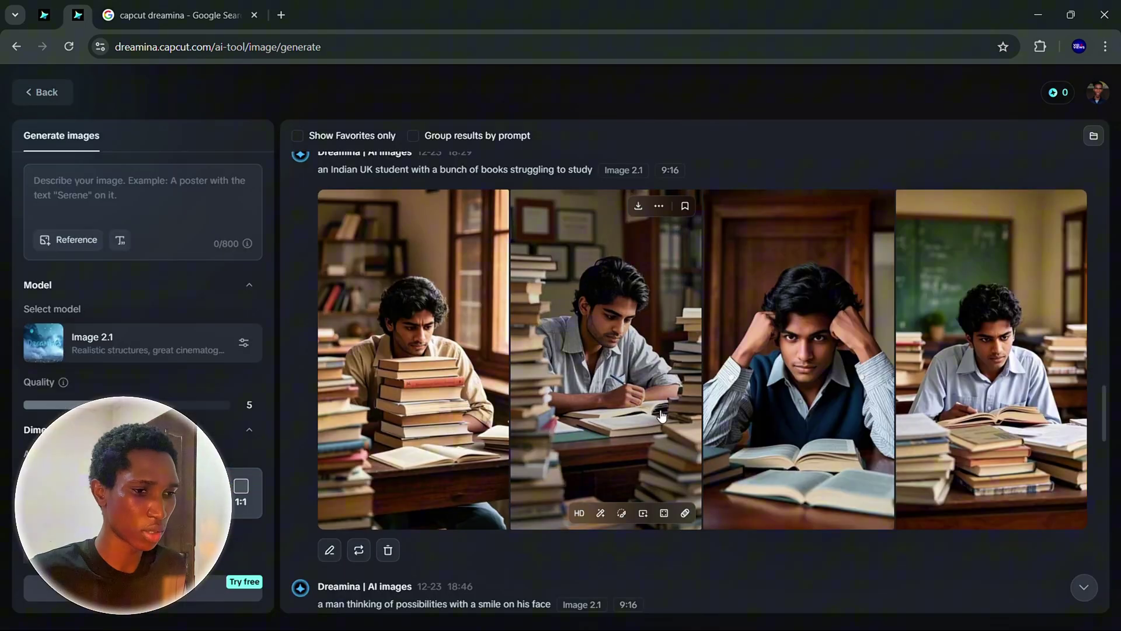
pyautogui.scroll(-15, 589, 407)
pyautogui.scroll(-15, 661, 414)
pyautogui.scroll(-15, 662, 413)
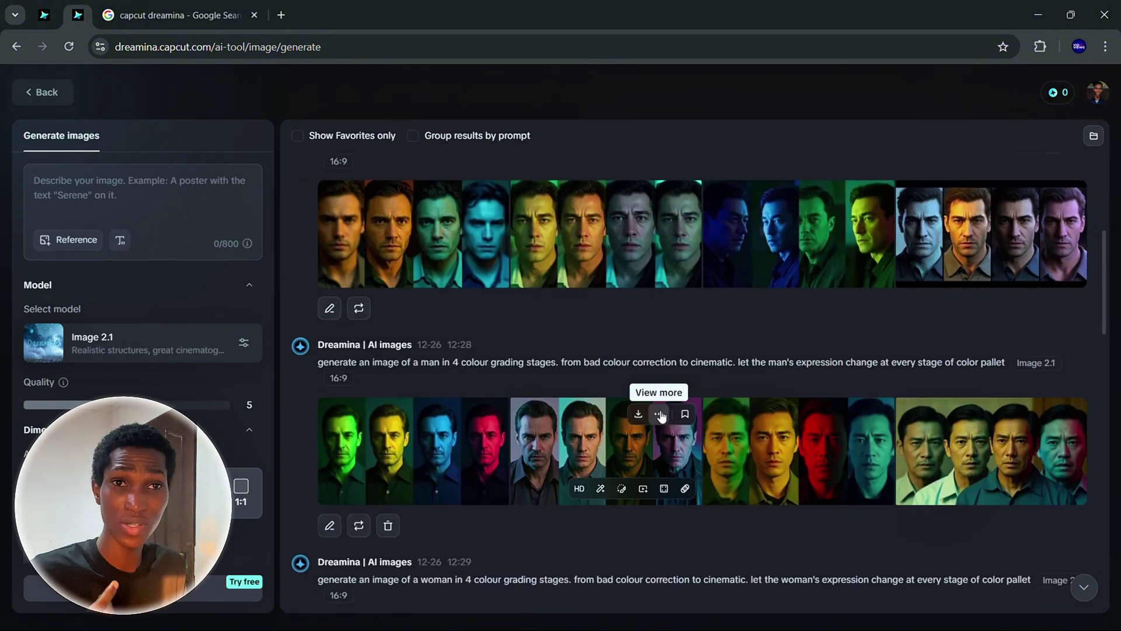
# Open the file picker for adding a reference image to the prompt and dismiss it without choosing a file
pyautogui.click(117, 192)
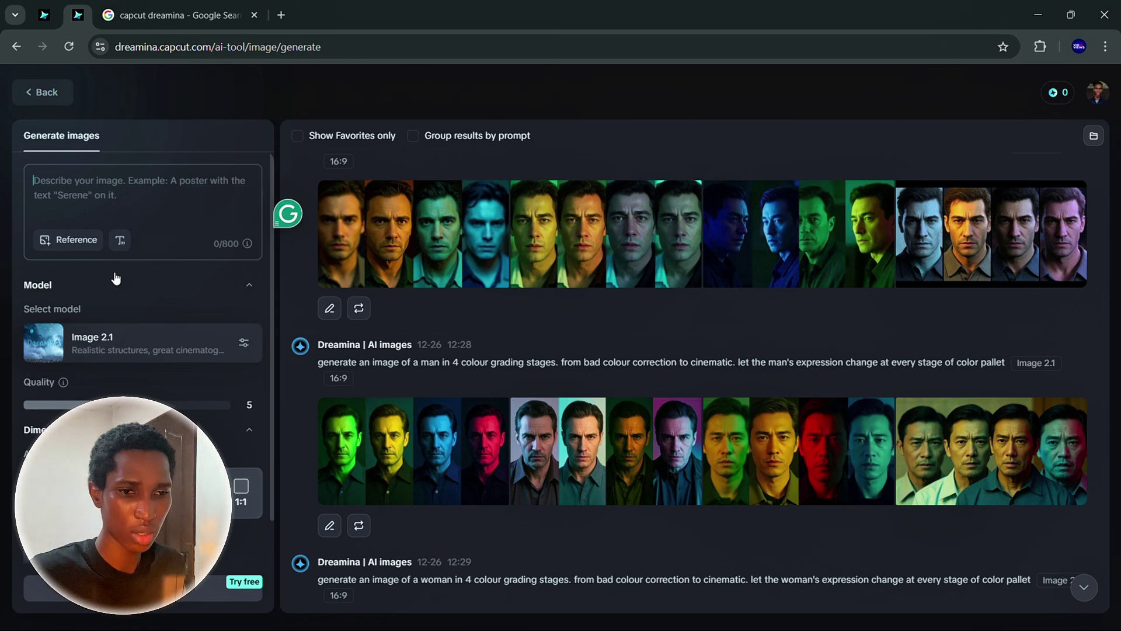
pyautogui.click(88, 247)
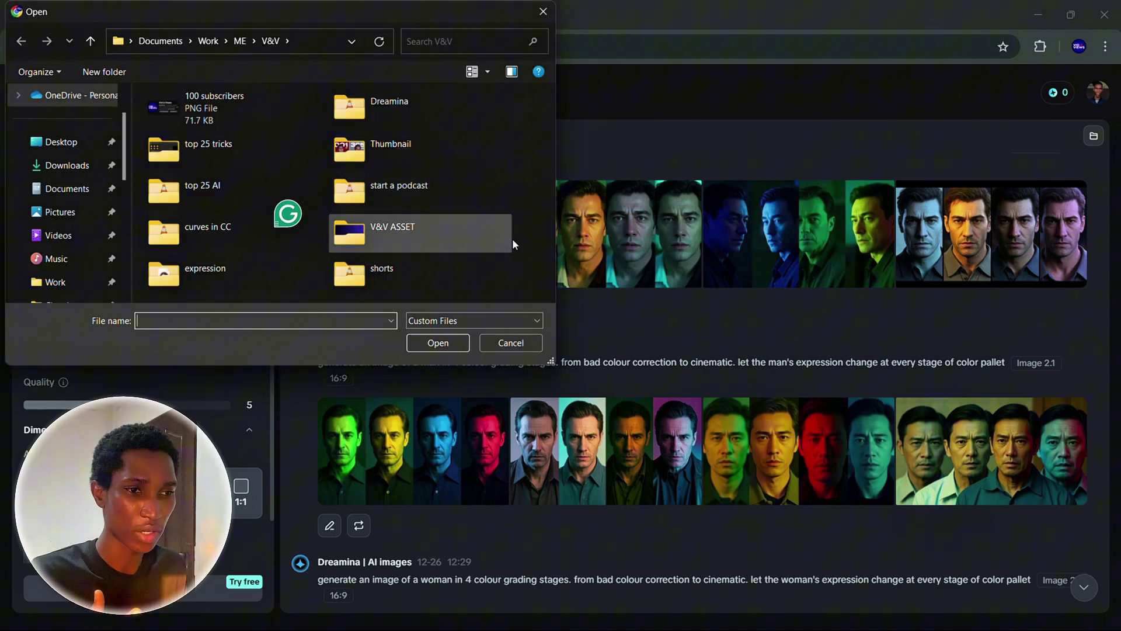
pyautogui.moveTo(358, 18); pyautogui.dragTo(358, 113)
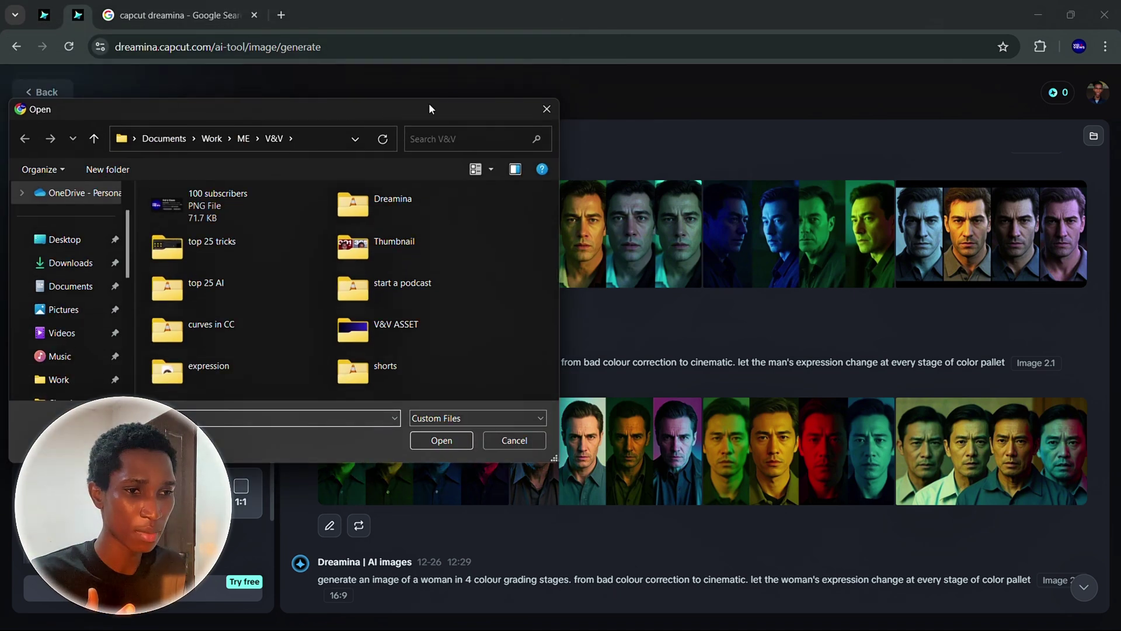
pyautogui.click(543, 107)
pyautogui.moveTo(517, 222)
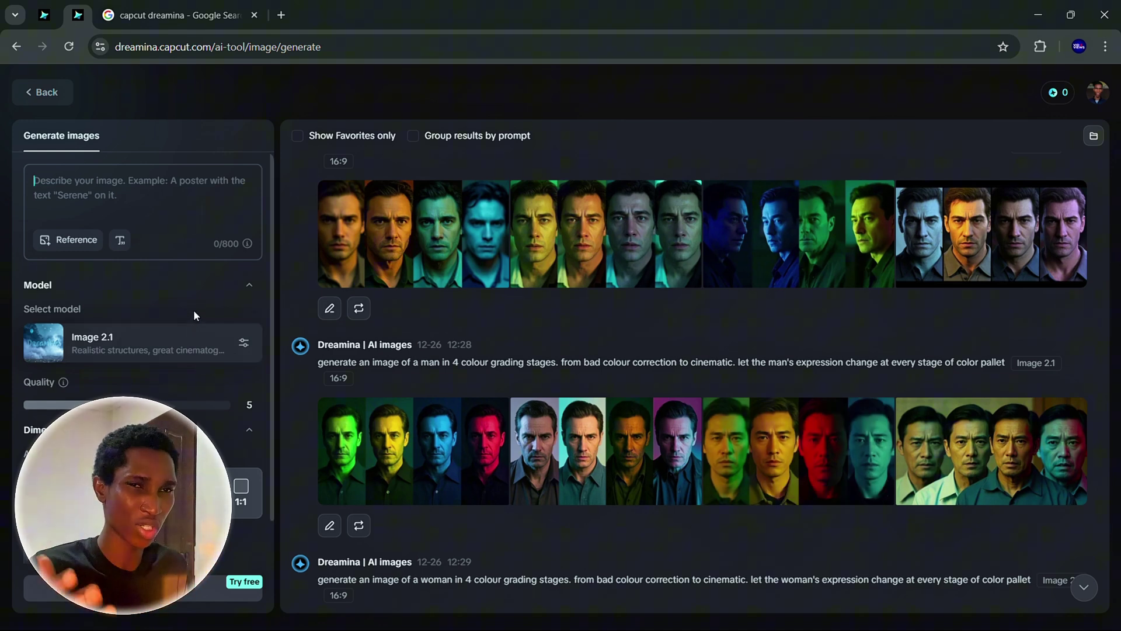
# View the available image generation models and close the list, keeping Image 2.1
pyautogui.scroll(-2, 198, 304)
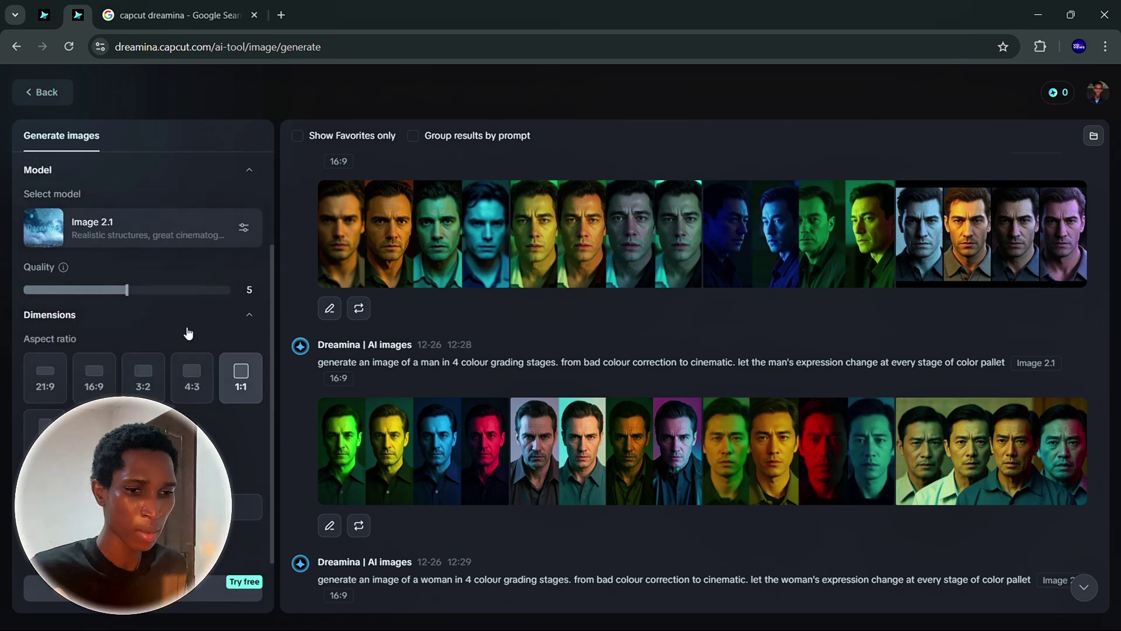
pyautogui.scroll(1, 183, 328)
pyautogui.click(175, 302)
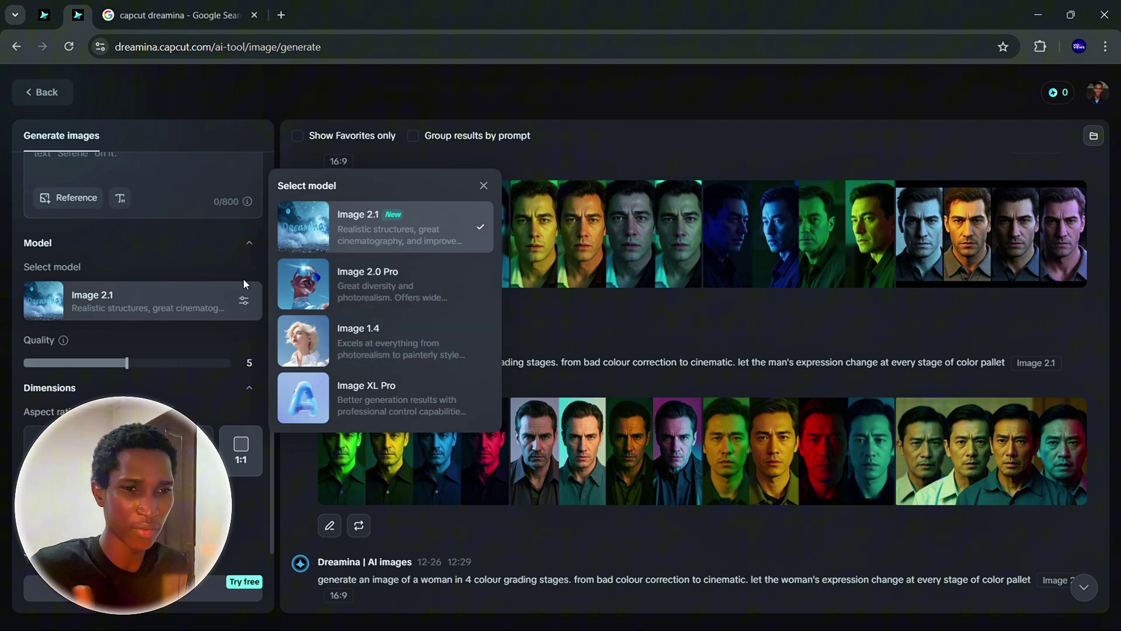
pyautogui.click(142, 376)
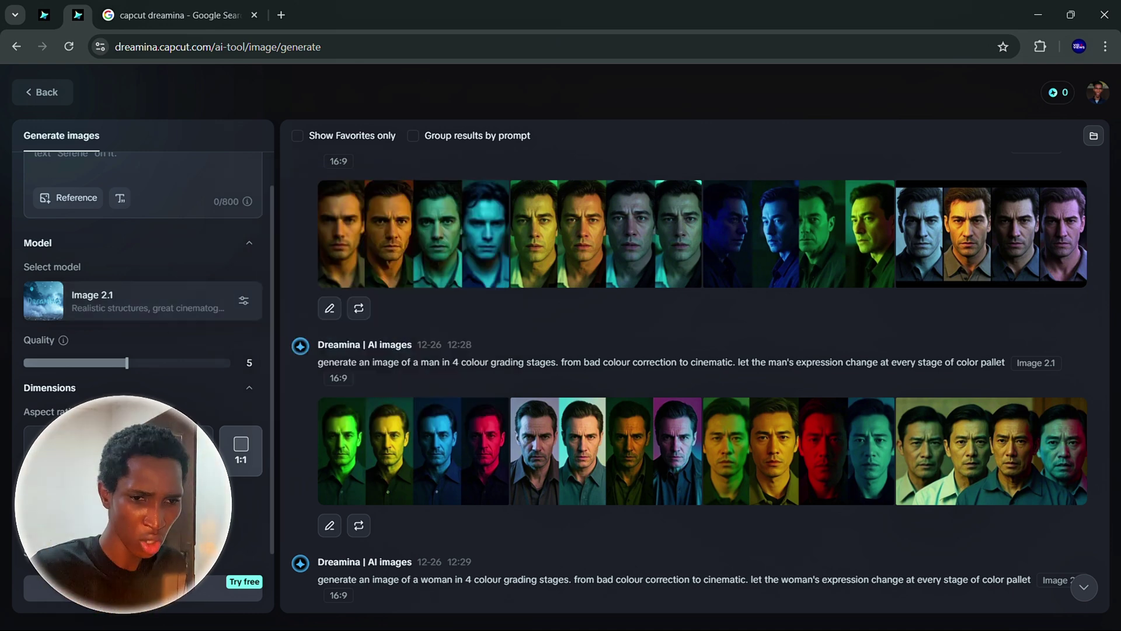
# Set the aspect ratio for generated images to 3:2
pyautogui.scroll(-3, 61, 450)
pyautogui.click(93, 454)
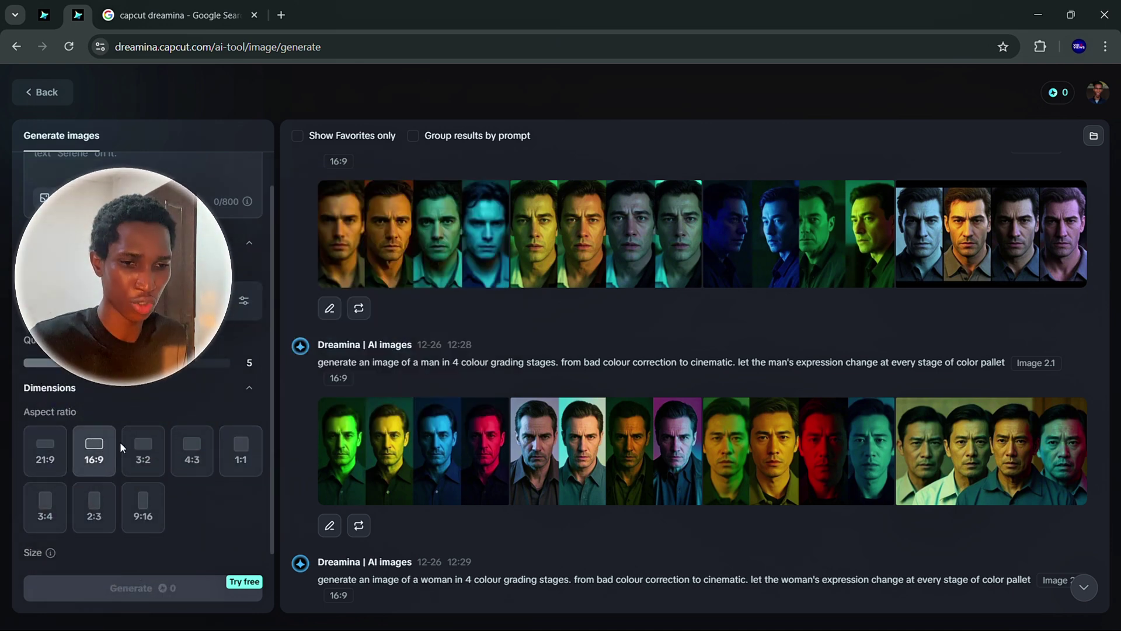
pyautogui.click(141, 454)
pyautogui.scroll(2, 143, 509)
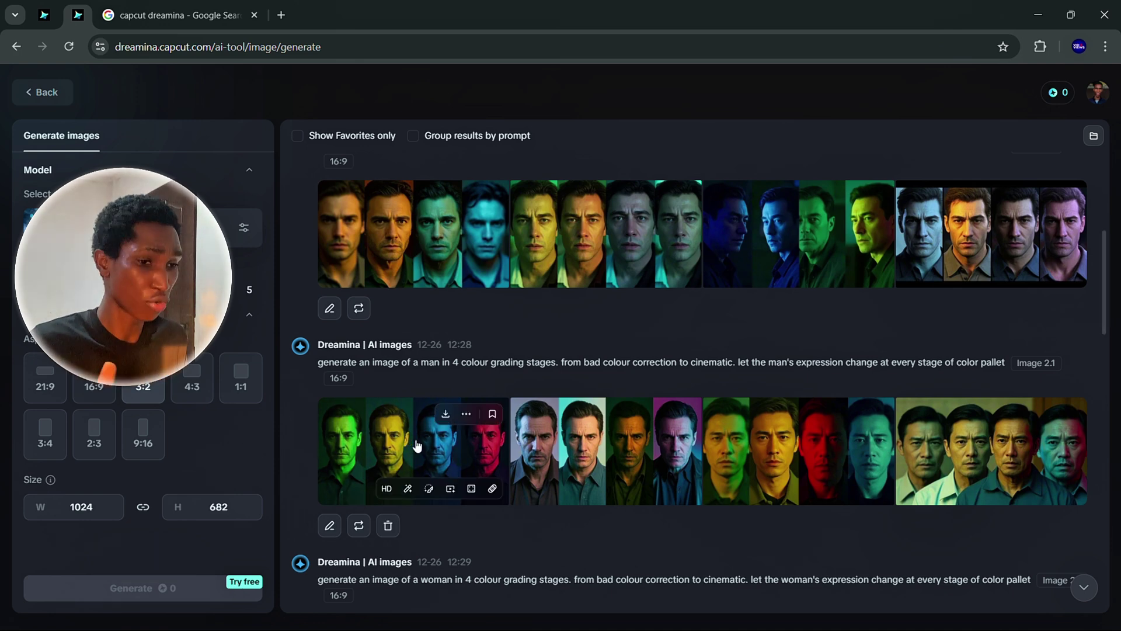
# Examine the history of generated images and their prompts, from the latest results back to the older ones
pyautogui.scroll(-7, 657, 476)
pyautogui.moveTo(728, 427)
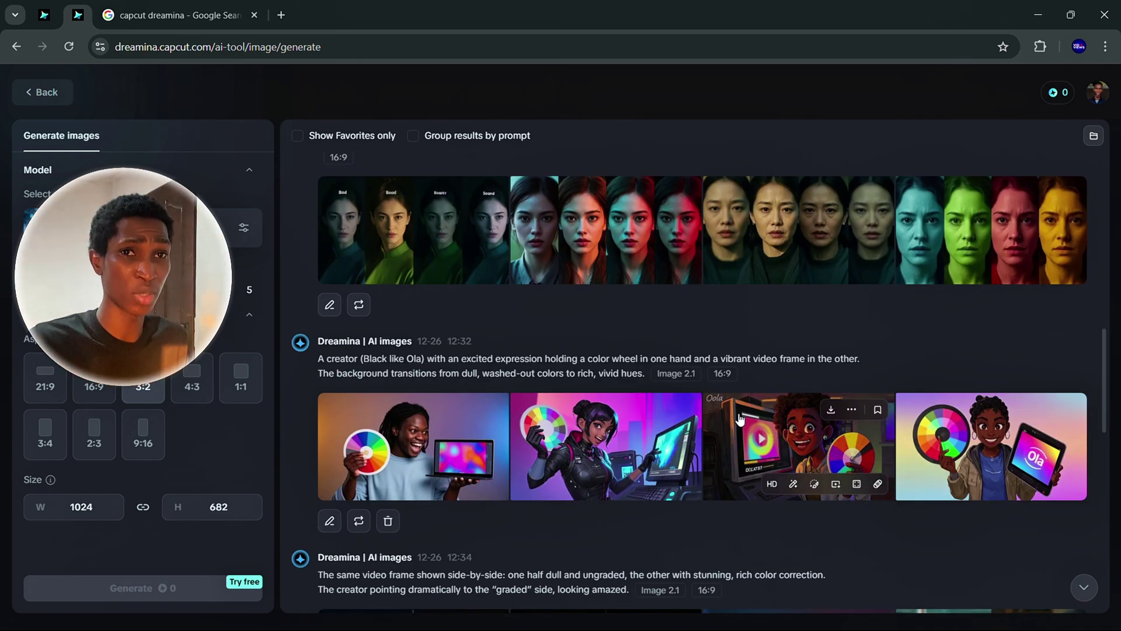
pyautogui.scroll(-6, 740, 419)
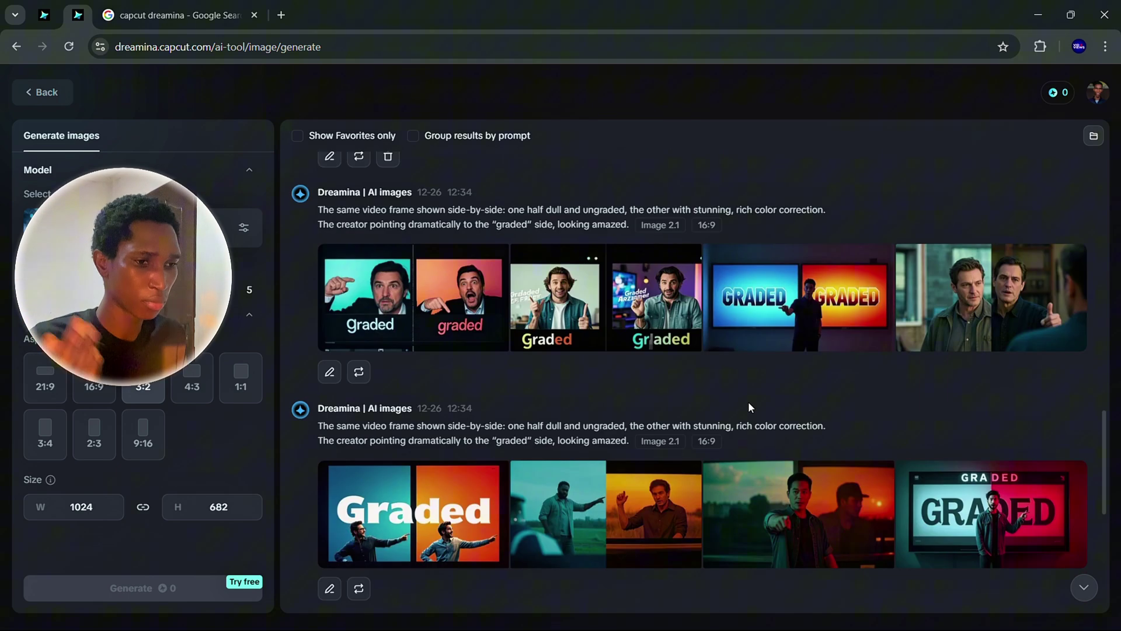
pyautogui.scroll(-7, 748, 407)
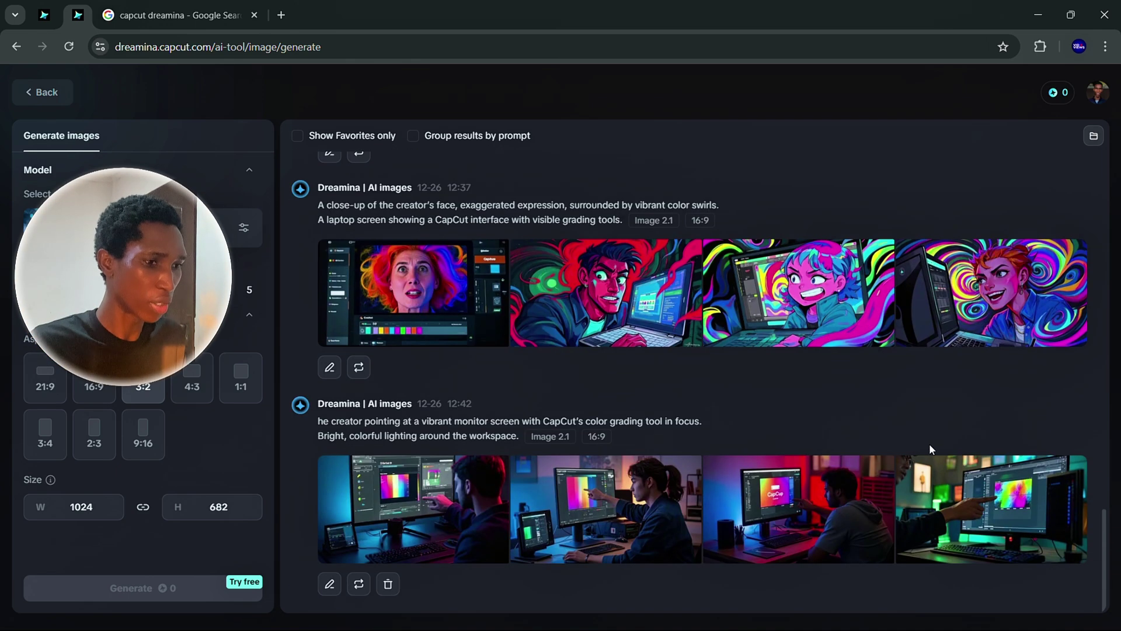
pyautogui.scroll(16, 815, 419)
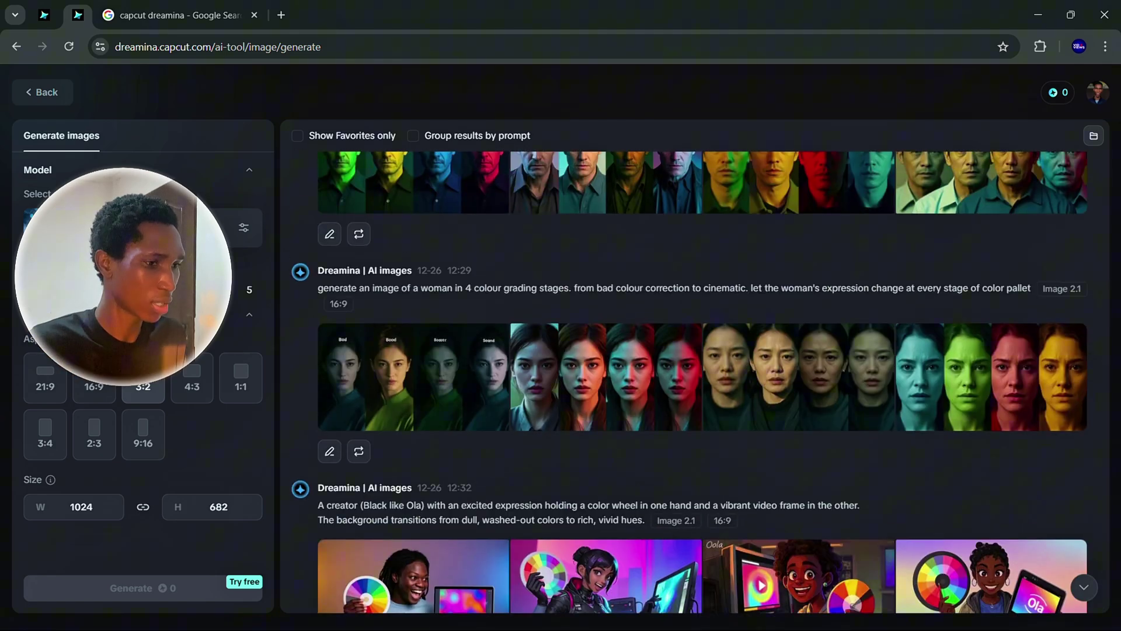
pyautogui.scroll(20, 1088, 441)
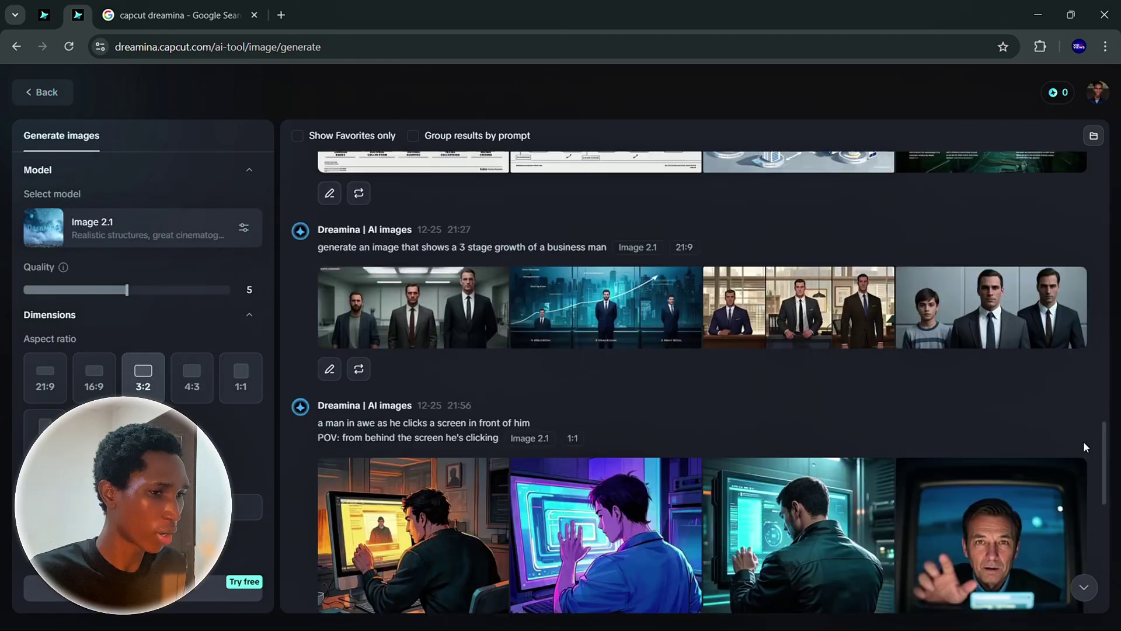
pyautogui.scroll(20, 1083, 441)
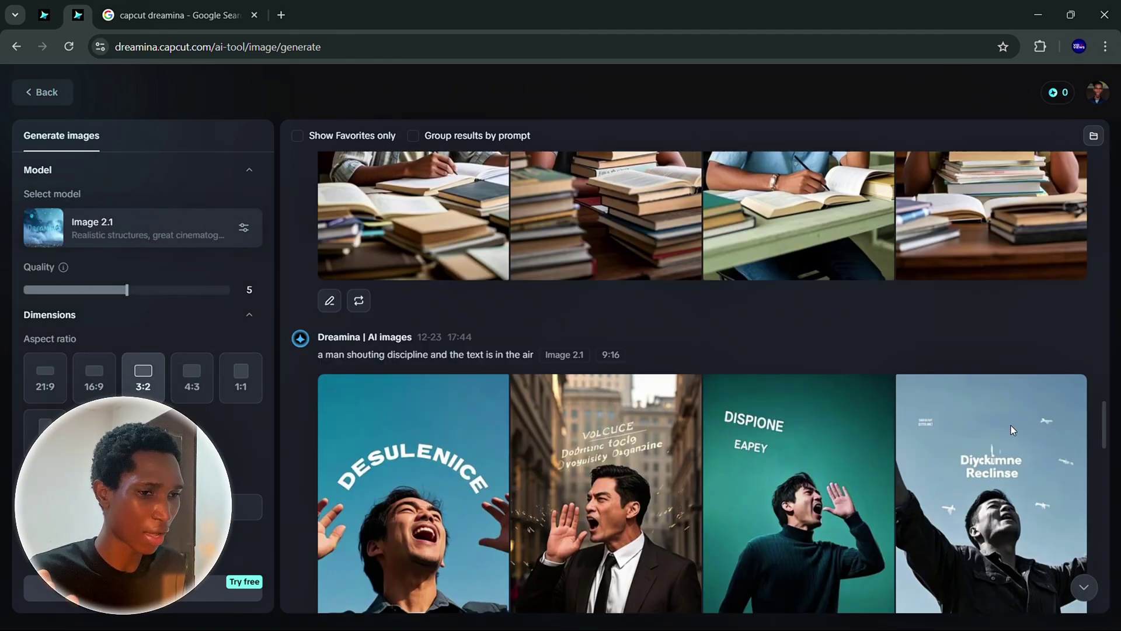
pyautogui.scroll(20, 1005, 385)
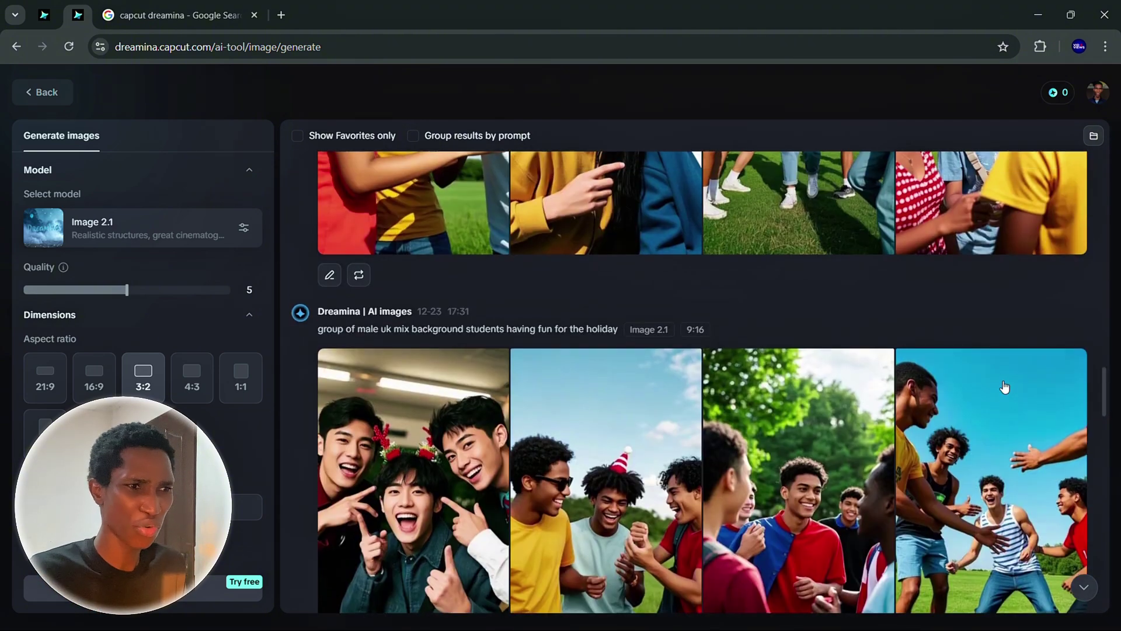
pyautogui.scroll(20, 1004, 380)
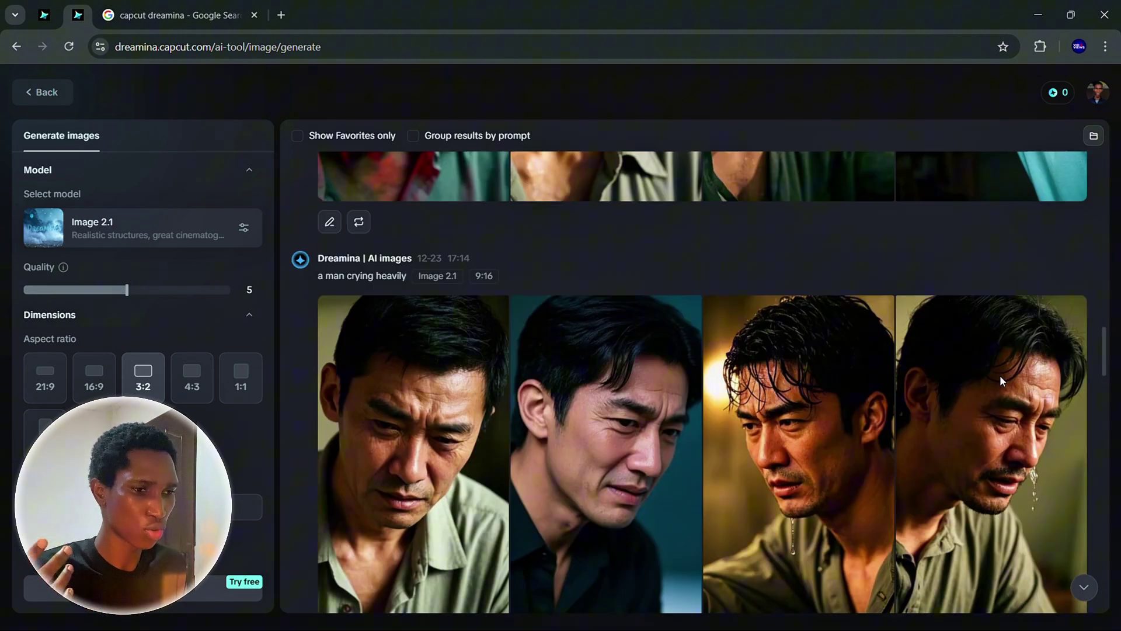
pyautogui.scroll(8, 752, 315)
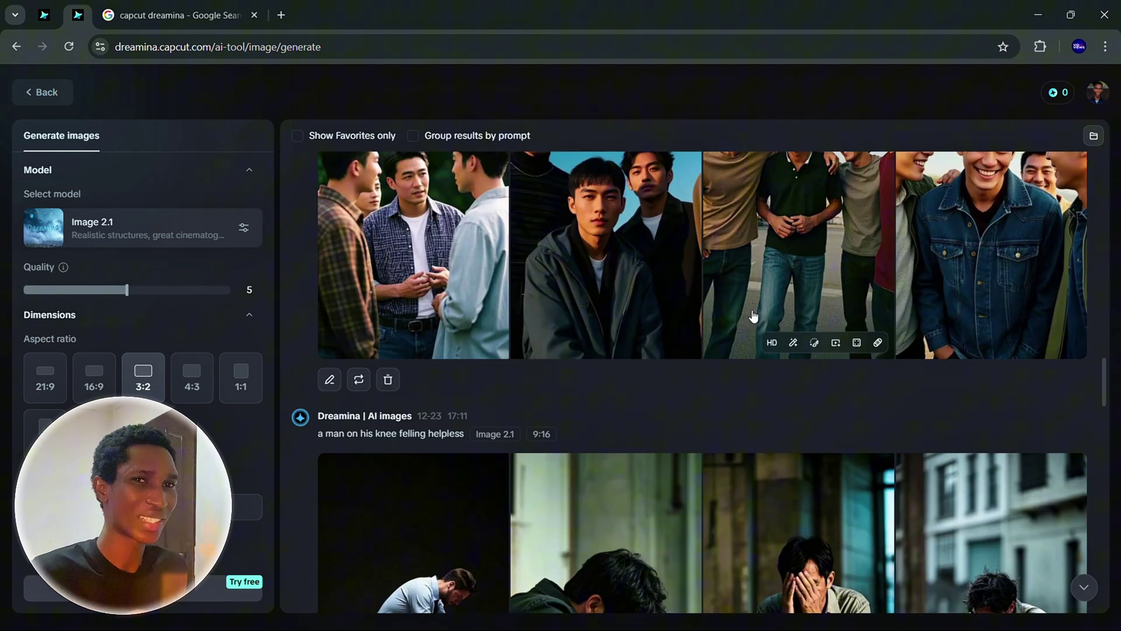
pyautogui.scroll(8, 754, 316)
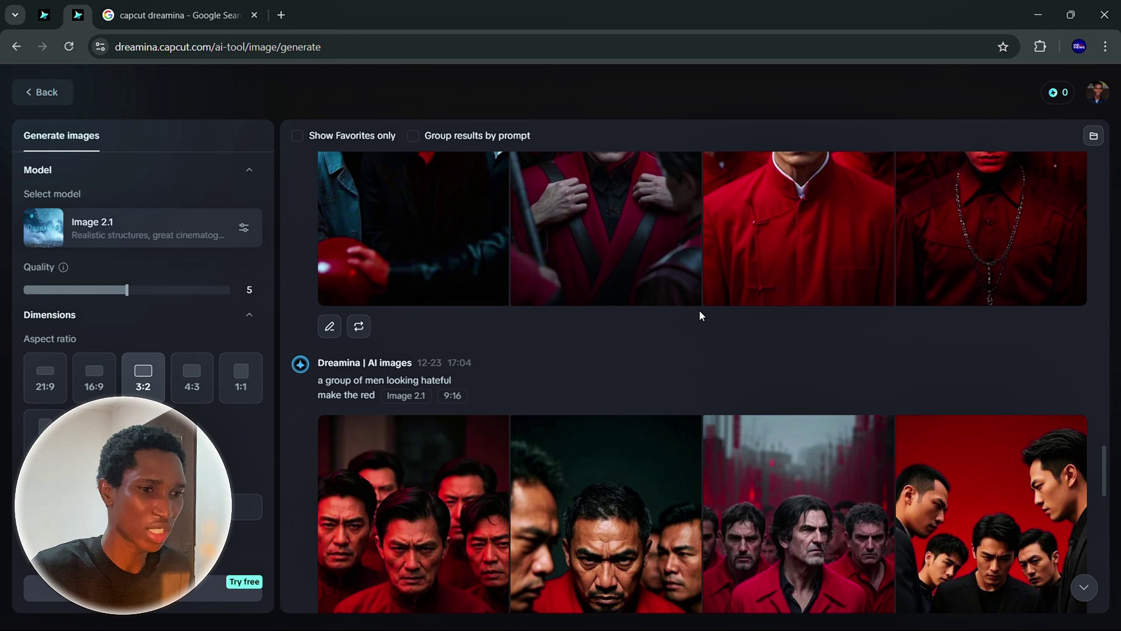
pyautogui.scroll(1, 700, 315)
pyautogui.moveTo(701, 317)
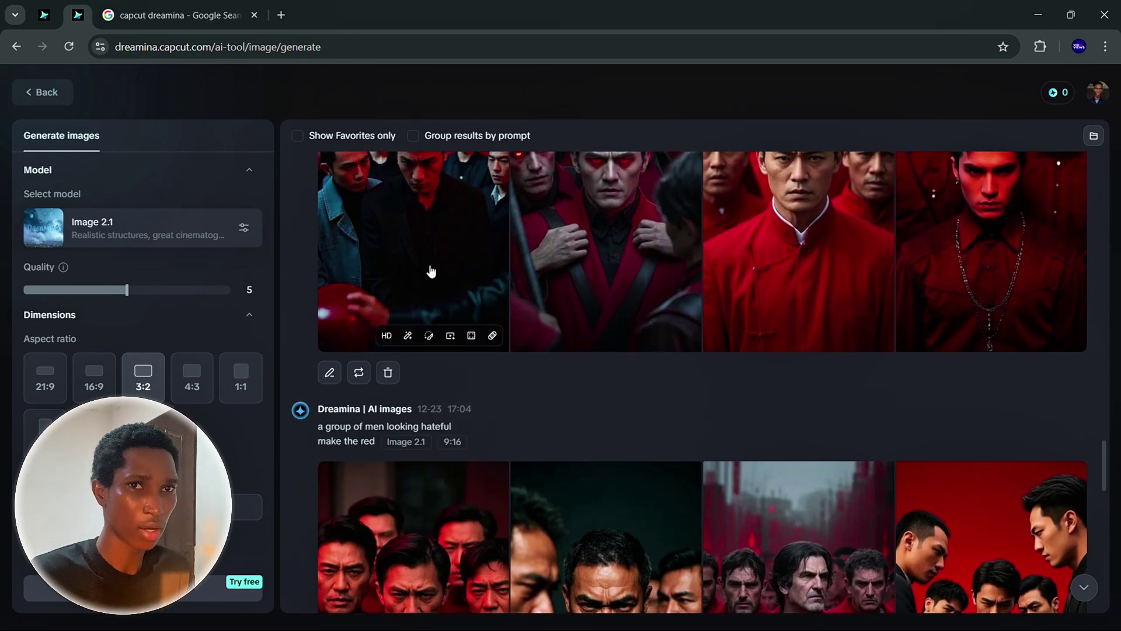
# Return to the Dreamina home page and open a blank project in the Canvas editor
pyautogui.click(47, 16)
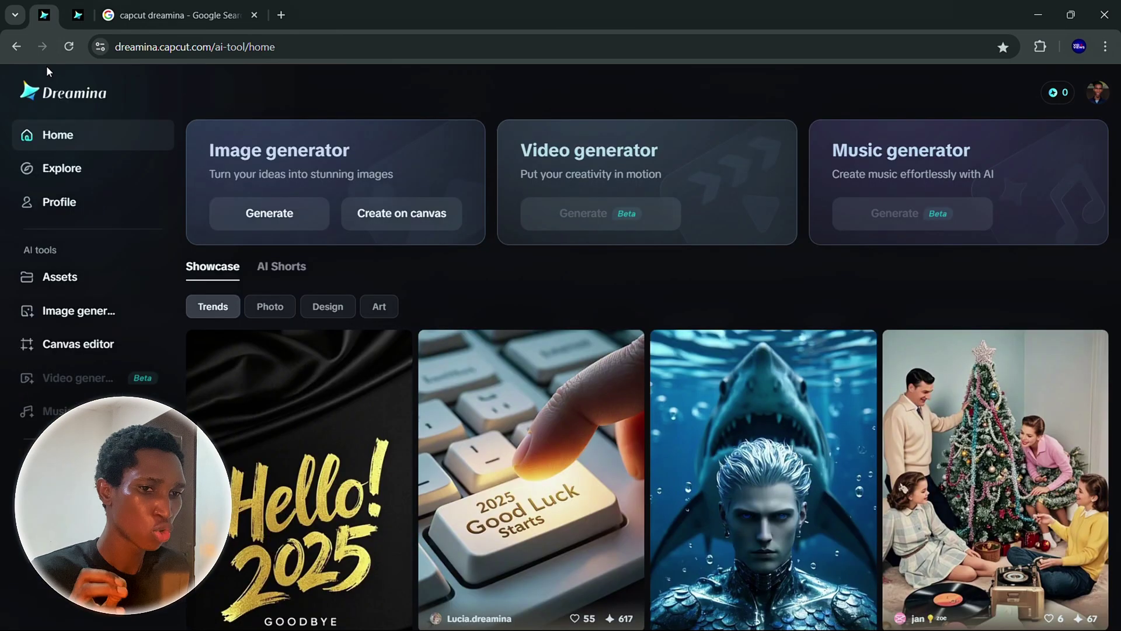
pyautogui.click(59, 345)
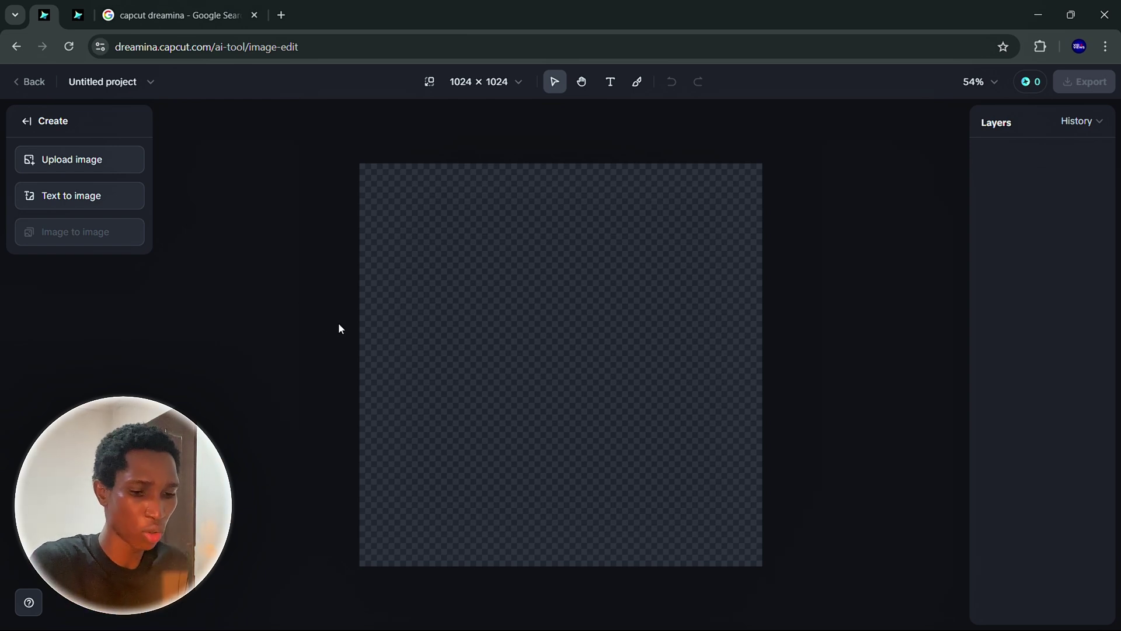
# Switch to the Chrome window with Meta AI to view its generated images of businessmen
pyautogui.hotkey('alt', 'Tab')
pyautogui.click(462, 336)
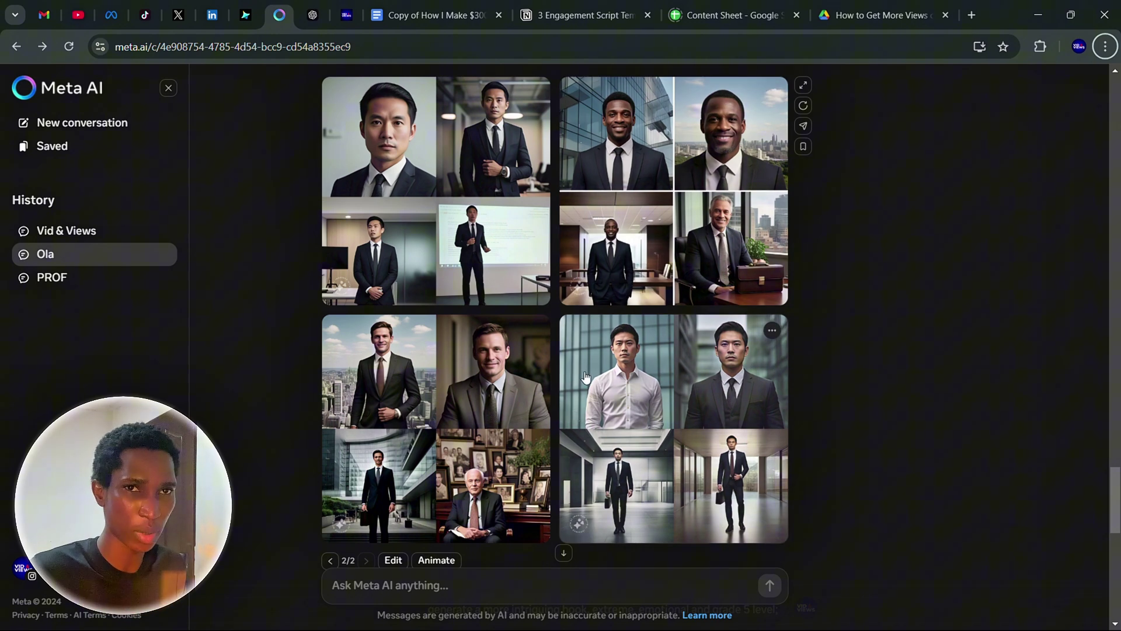
# Enlarge the Meta AI set that starts with a man in a white shirt, close it, and switch back to Dreamina
pyautogui.click(695, 392)
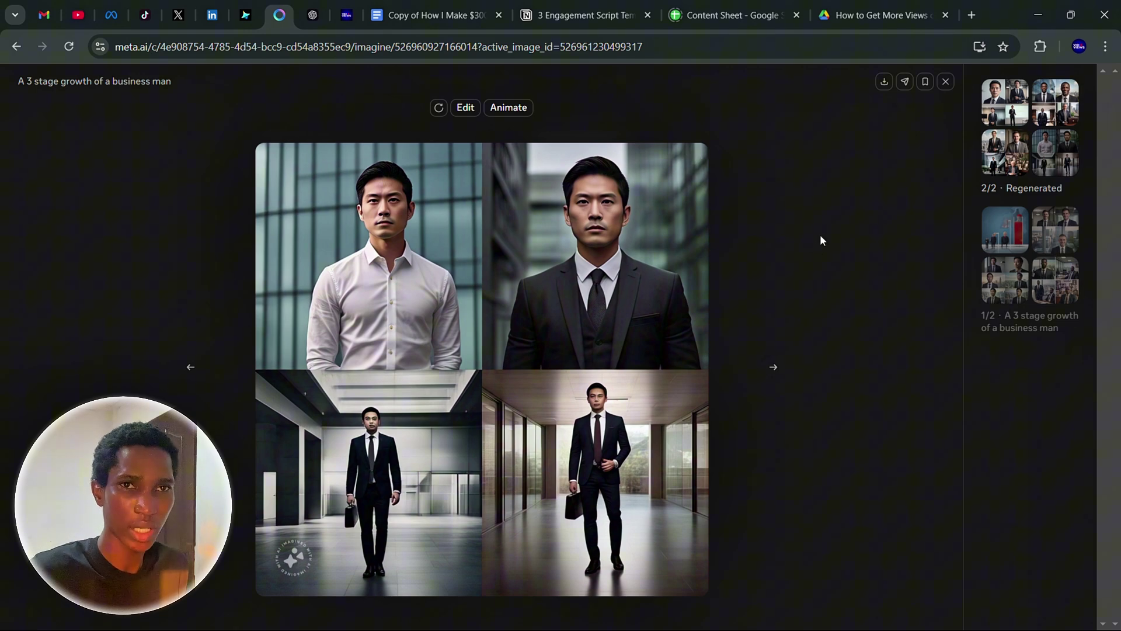
pyautogui.click(945, 81)
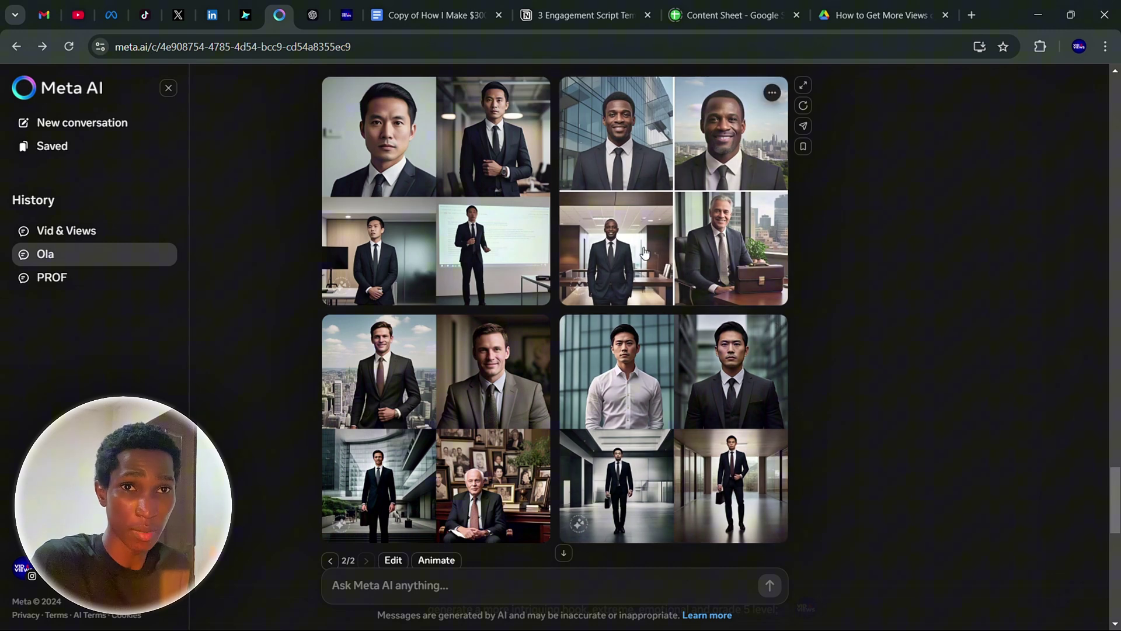
pyautogui.hotkey('alt', 'Tab')
pyautogui.click(508, 269)
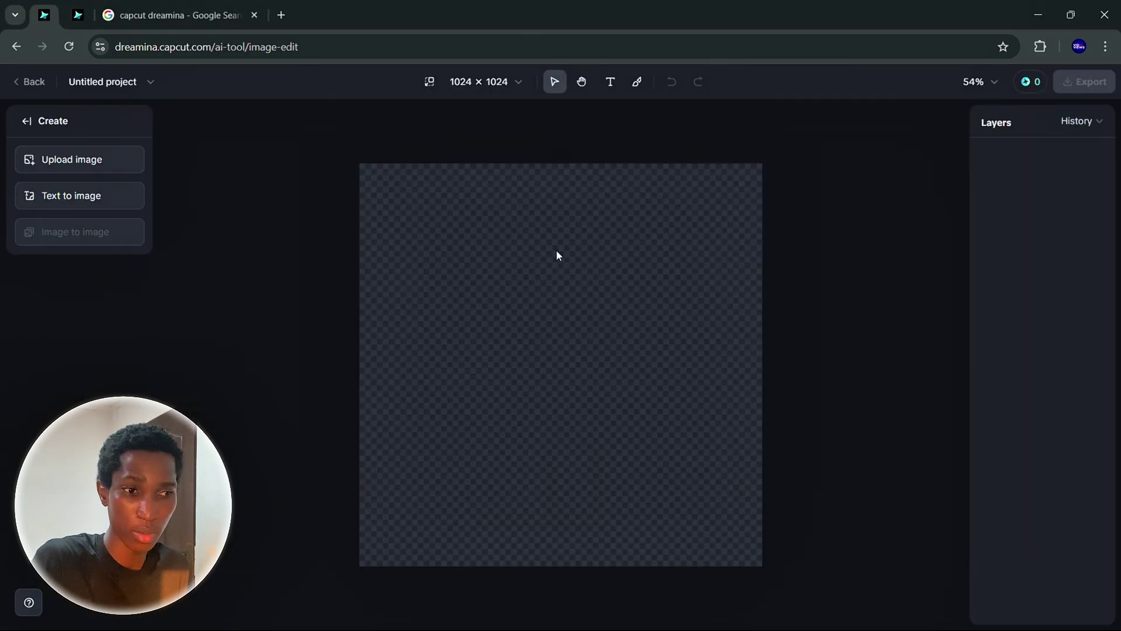
# Switch to the done folder in File Explorer and view the images wow 1 and wow 2 at full size
pyautogui.hotkey('alt', 'Tab')
pyautogui.click(674, 379)
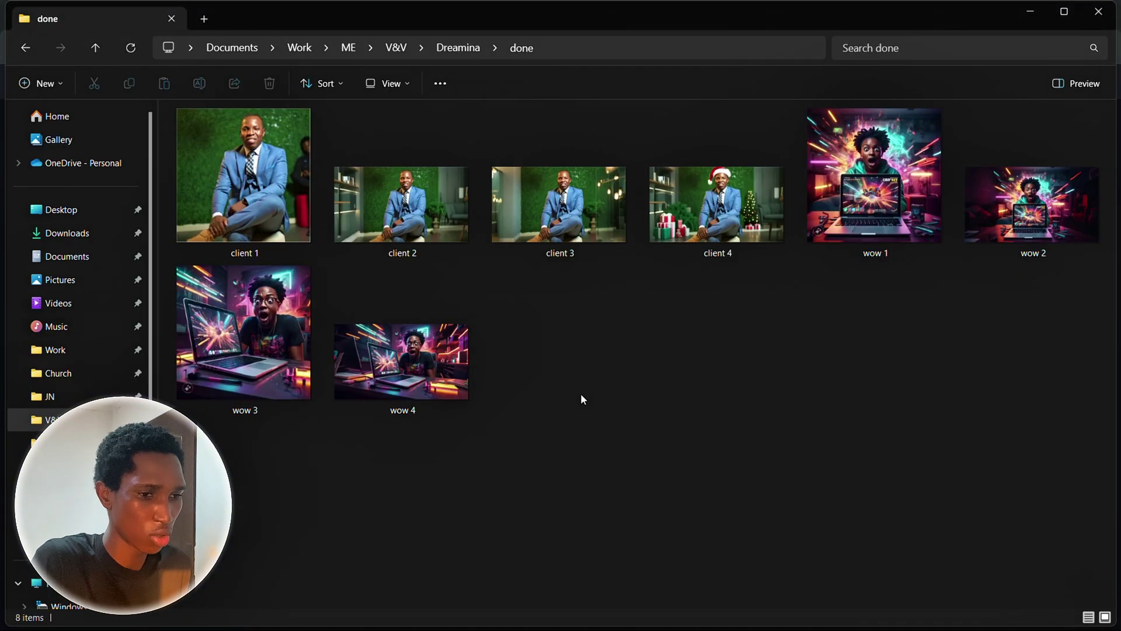
pyautogui.press('Tab')
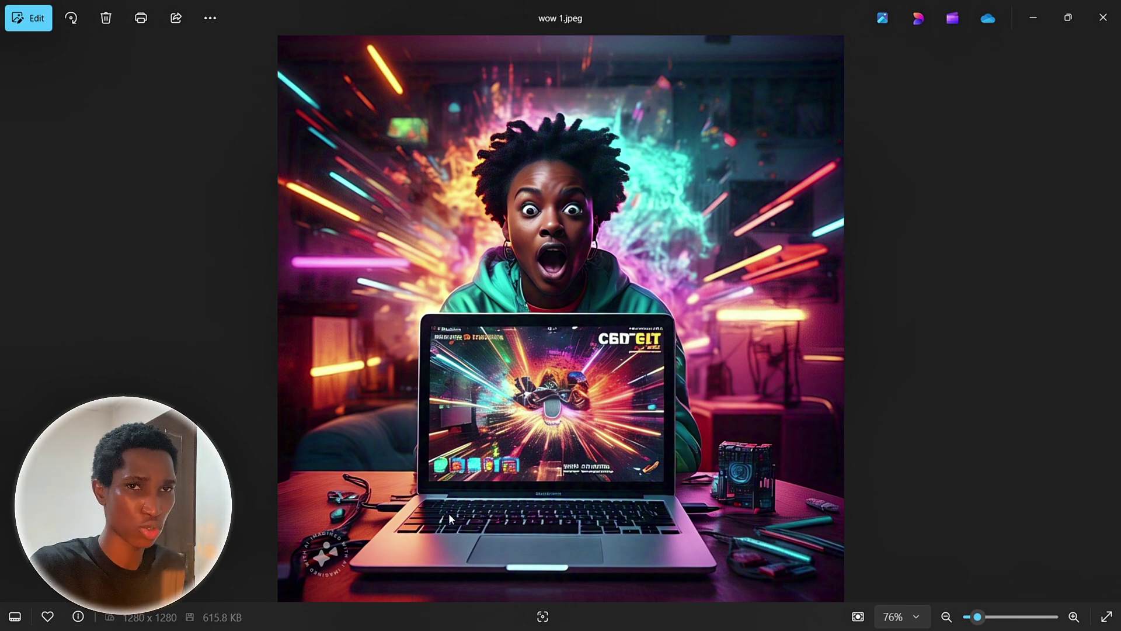
pyautogui.press('Right')
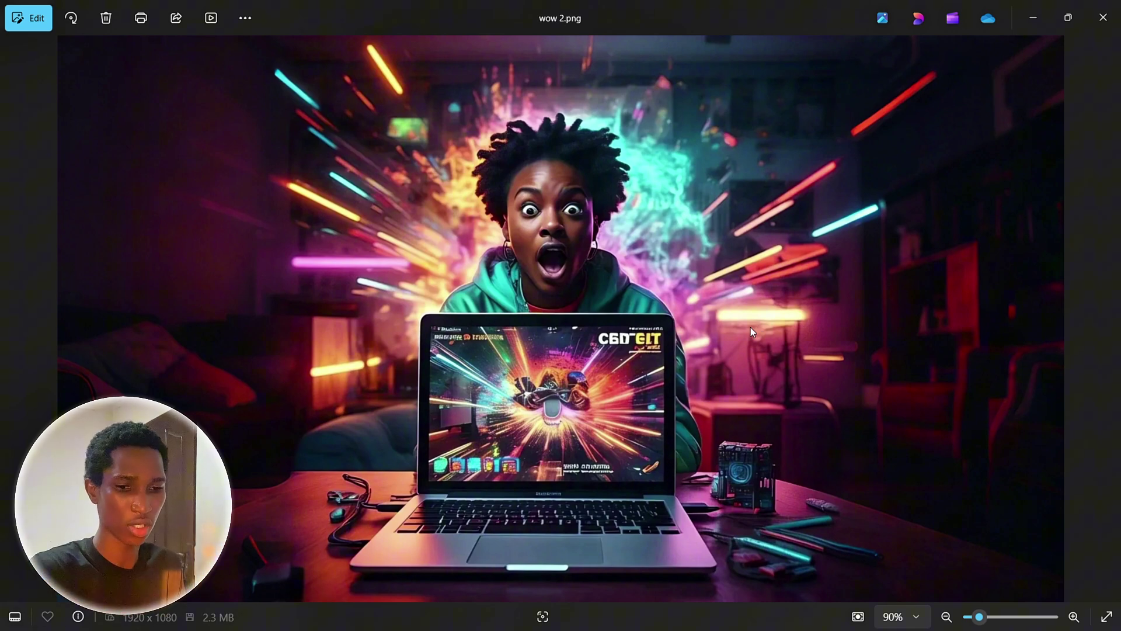
pyautogui.click(1103, 19)
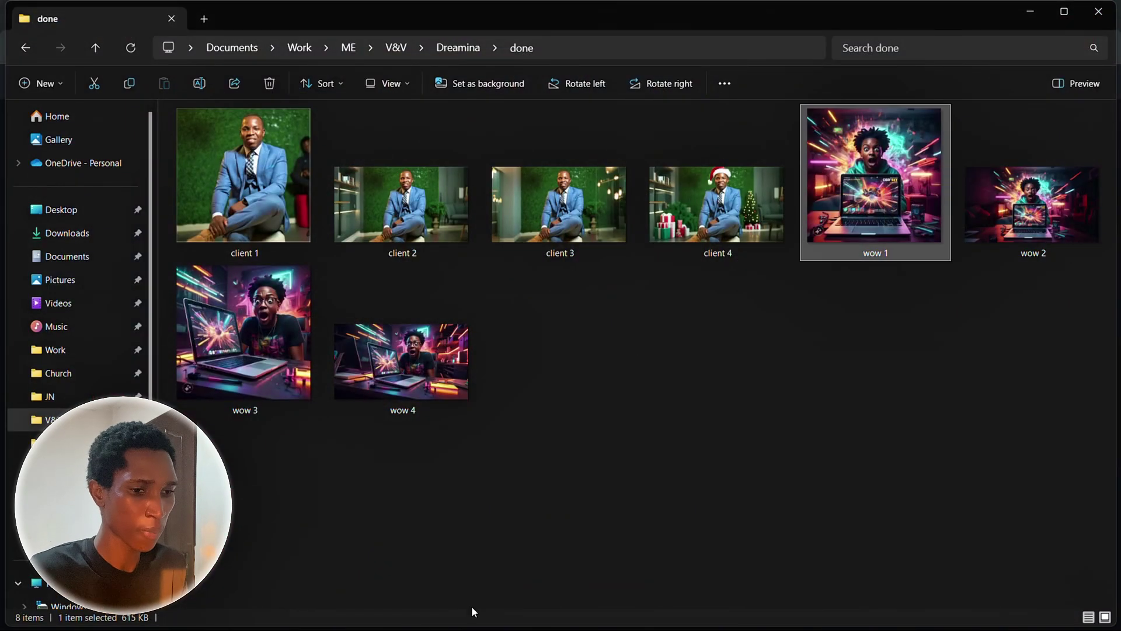
# Switch back to Dreamina and upload a_vibrant_16_9_youtube_thumbnail_featuring_a (2) from Downloads to the blank canvas
pyautogui.hotkey('alt', 'Tab')
pyautogui.press('Tab')
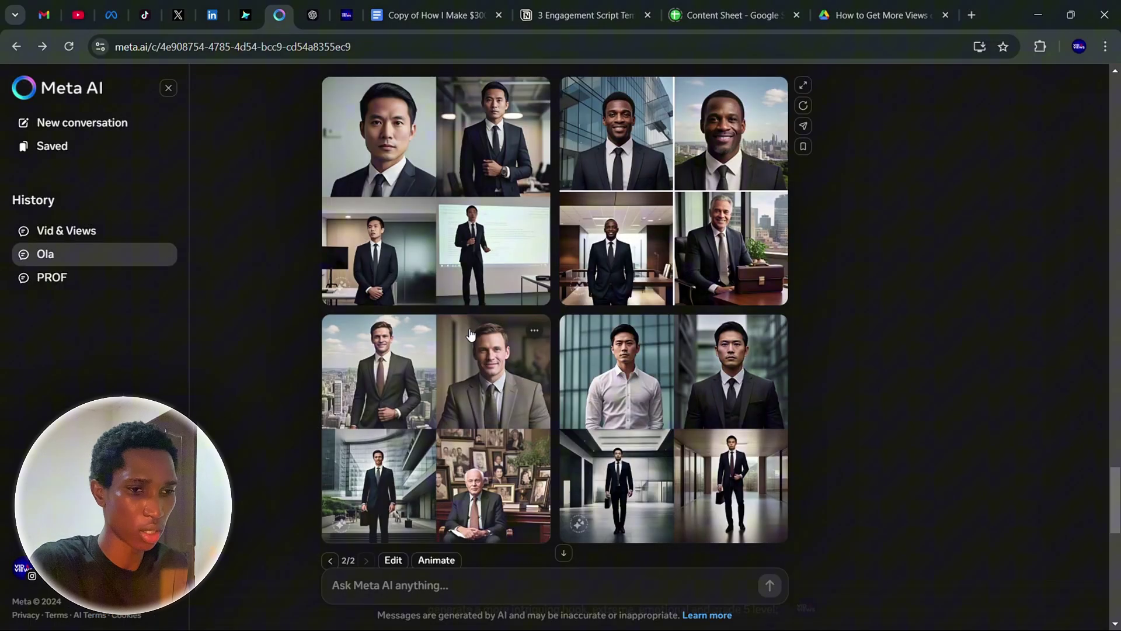
pyautogui.hotkey('alt', 'Tab')
pyautogui.press('Tab')
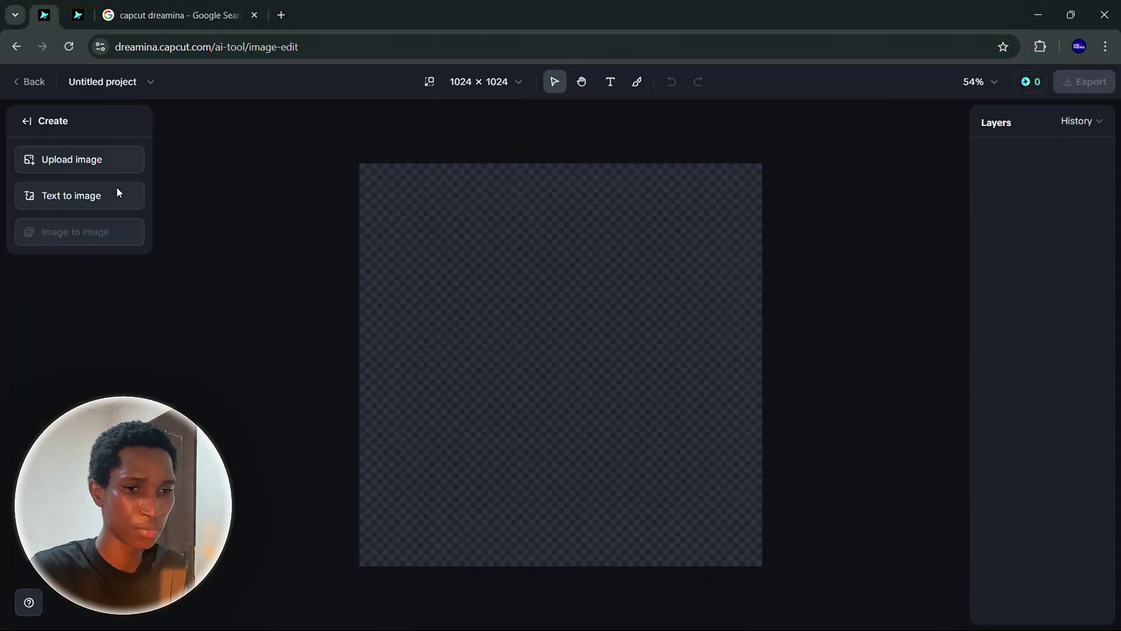
pyautogui.click(67, 155)
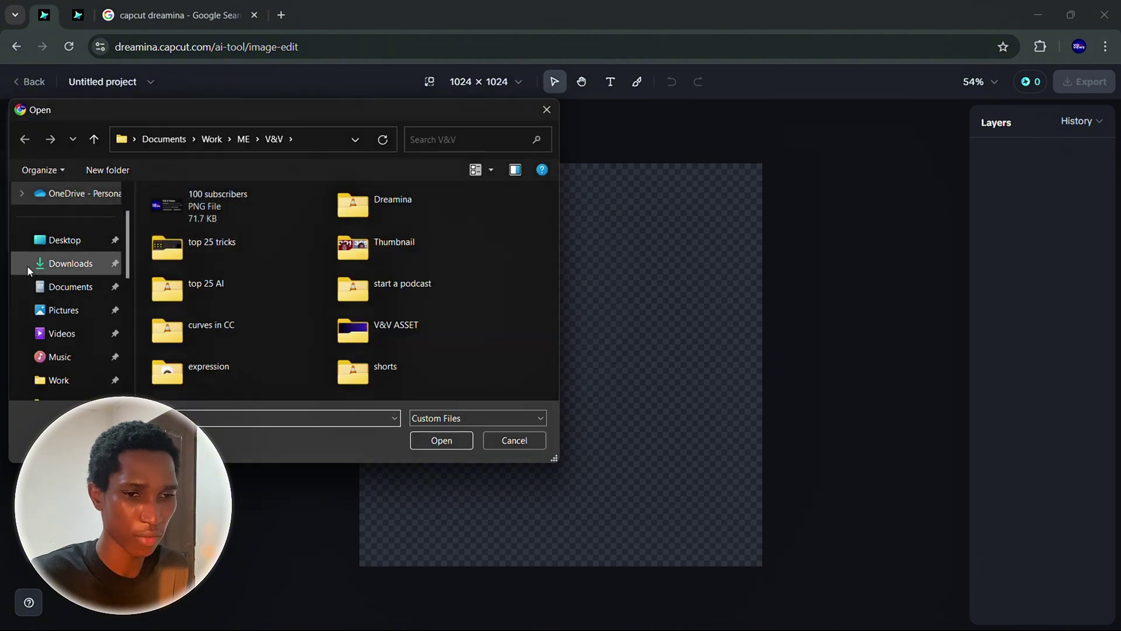
pyautogui.click(67, 264)
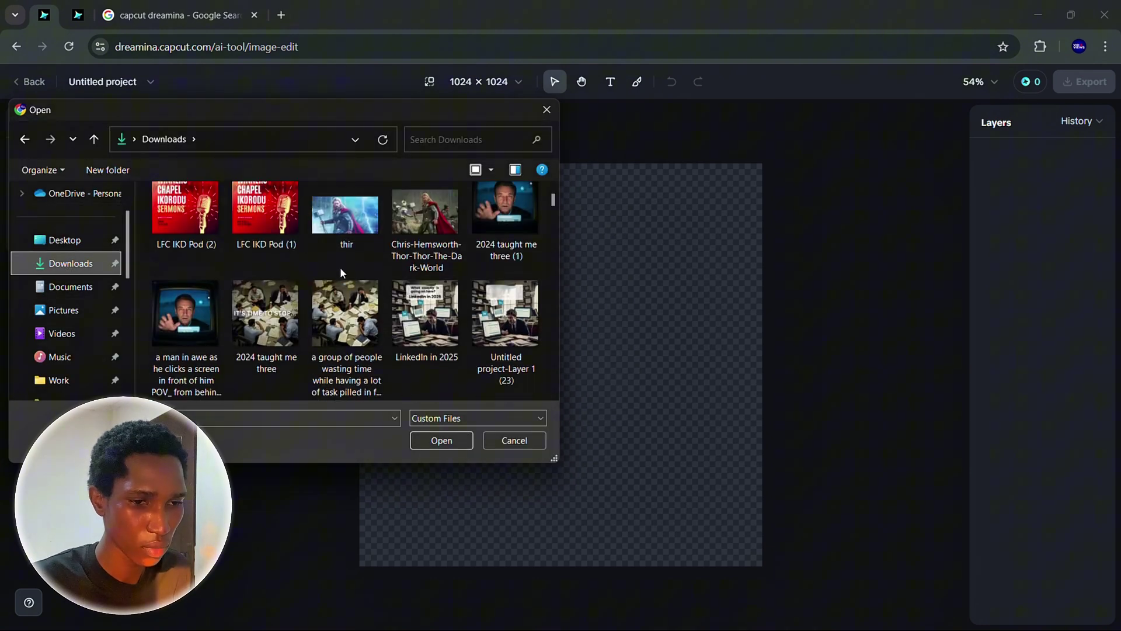
pyautogui.scroll(-3, 340, 279)
pyautogui.scroll(-8, 366, 286)
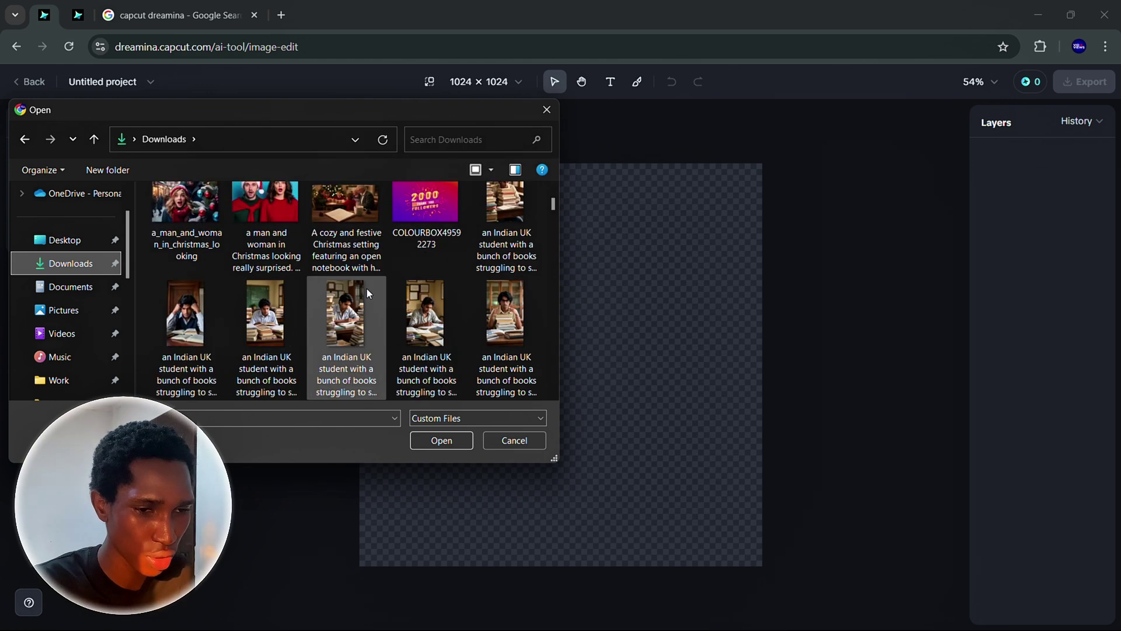
pyautogui.scroll(-10, 367, 288)
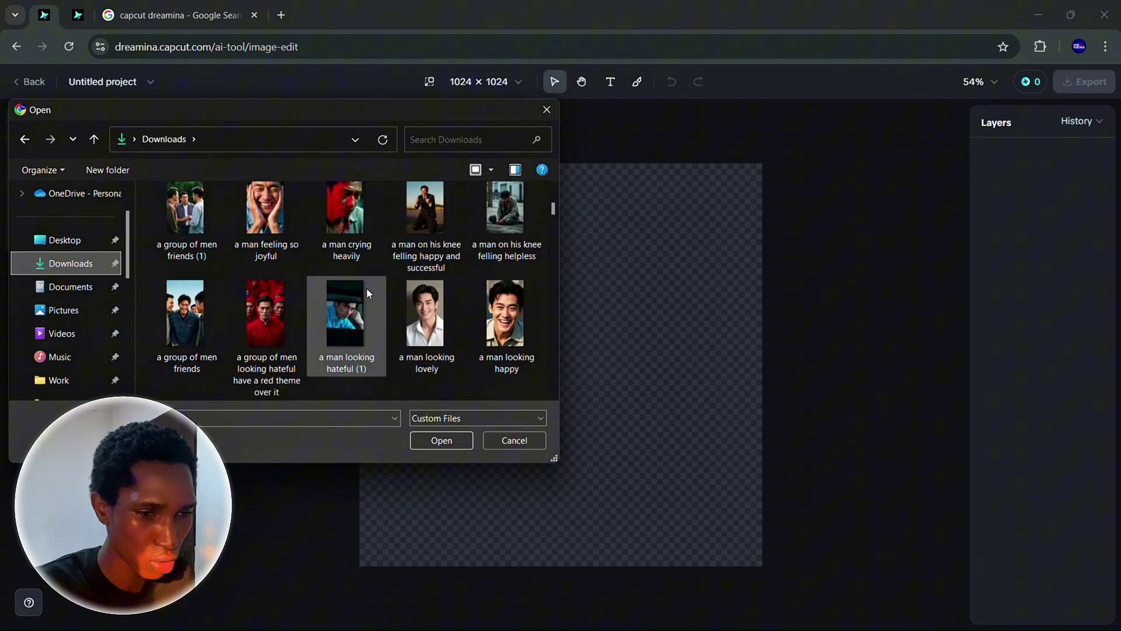
pyautogui.scroll(5, 368, 292)
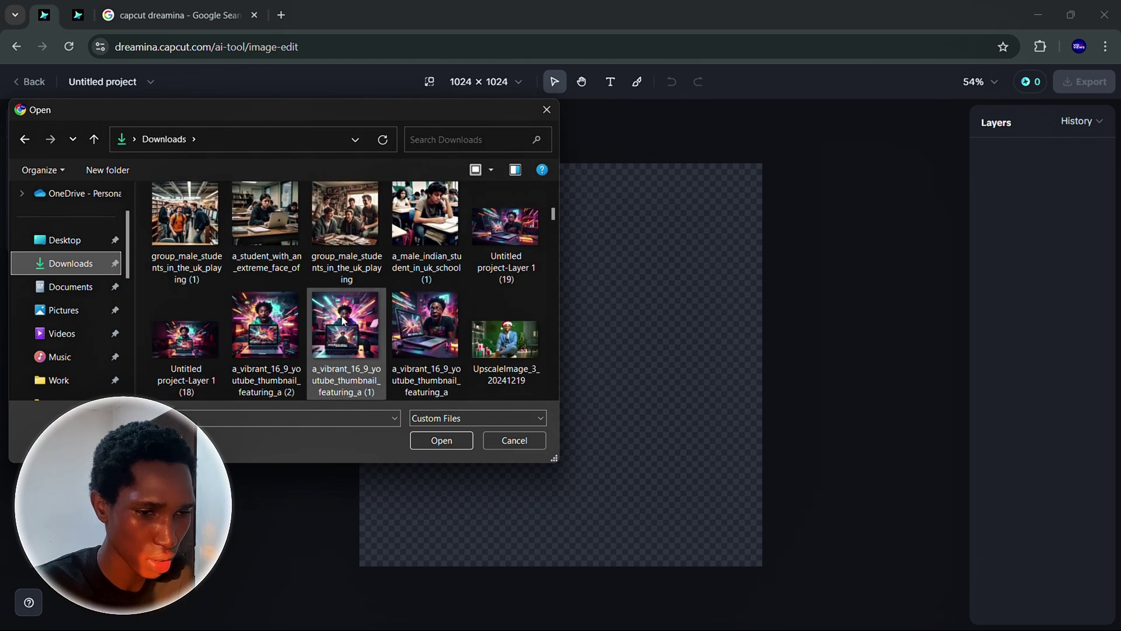
pyautogui.click(277, 340)
pyautogui.doubleClick(278, 340)
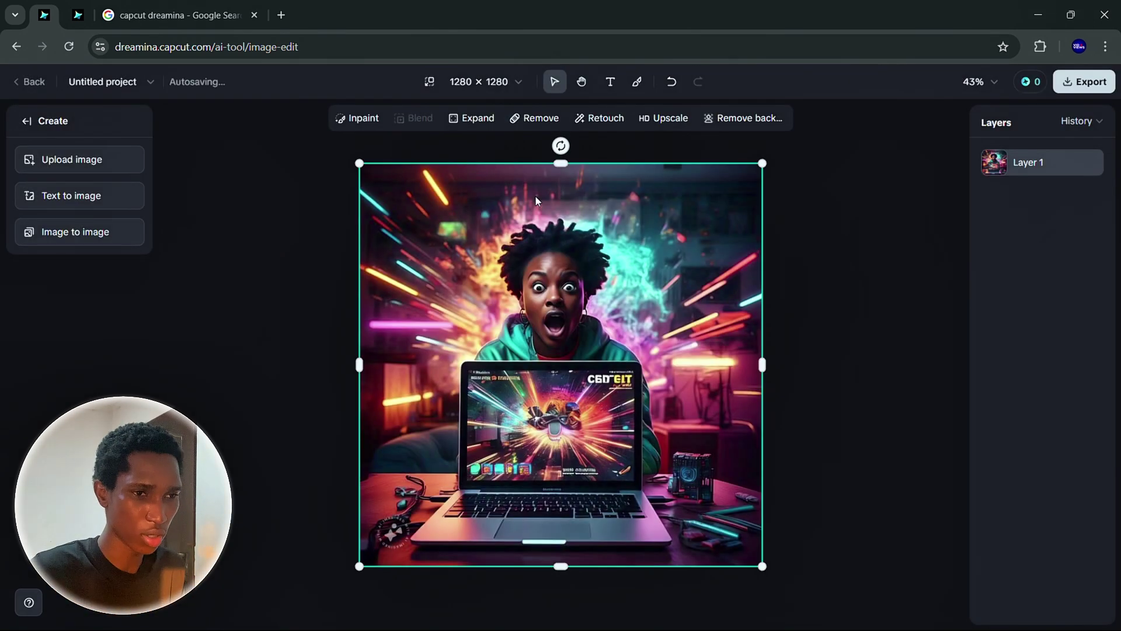
# Use the Remove tool to erase the round watermark in the image's lower-left corner and accept the result
pyautogui.click(528, 118)
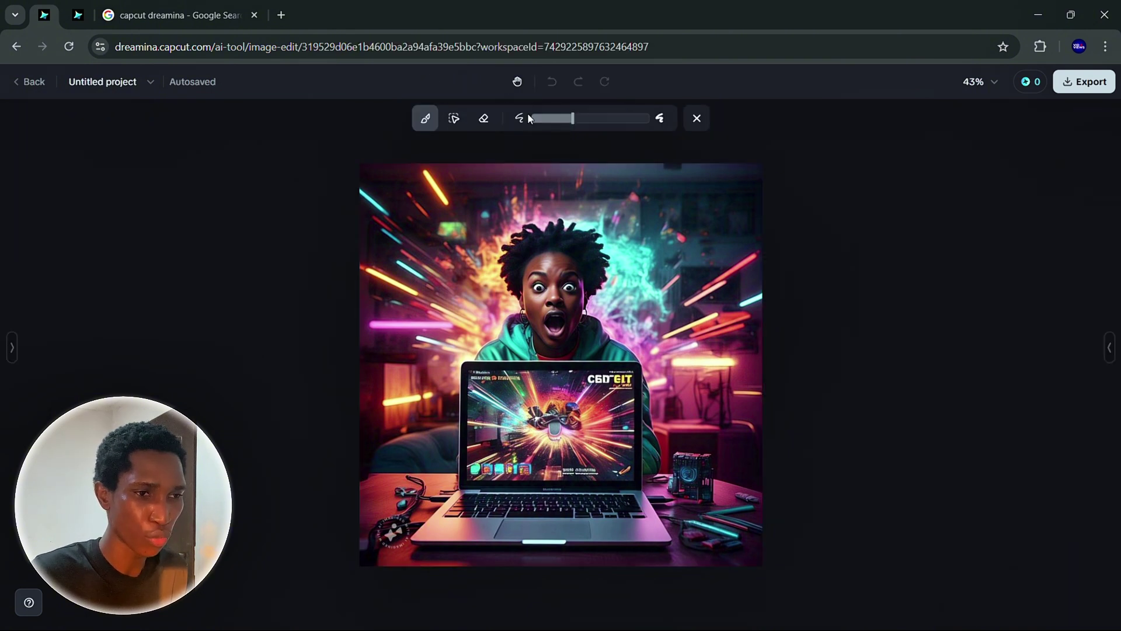
pyautogui.moveTo(391, 528)
pyautogui.mouseDown()
pyautogui.moveTo(409, 529)
pyautogui.moveTo(389, 532)
pyautogui.mouseUp()
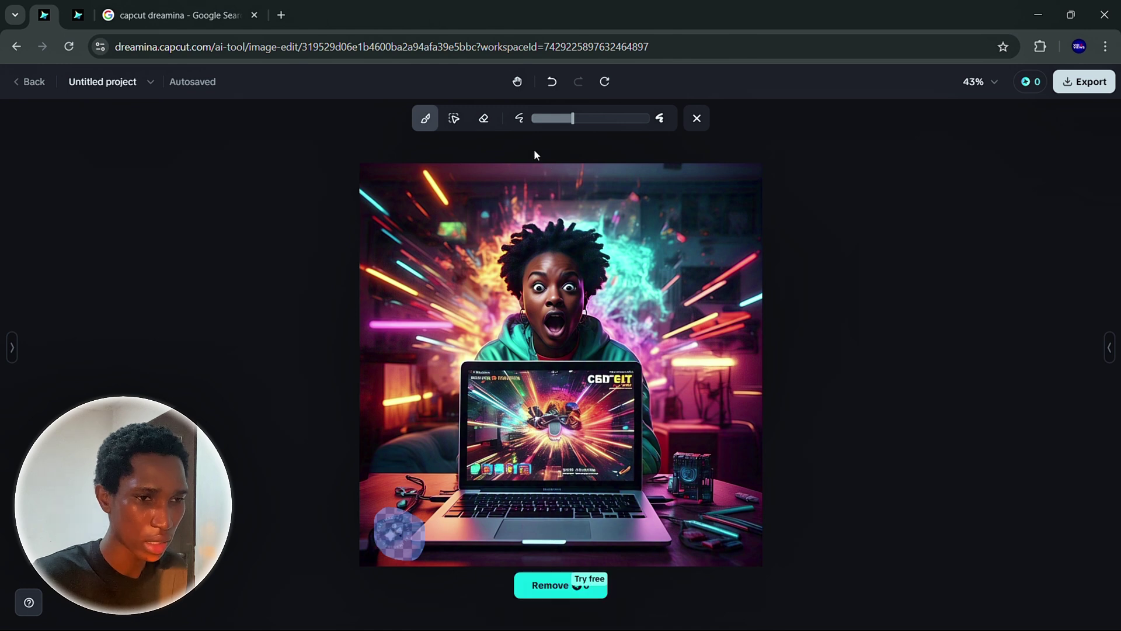
pyautogui.click(557, 587)
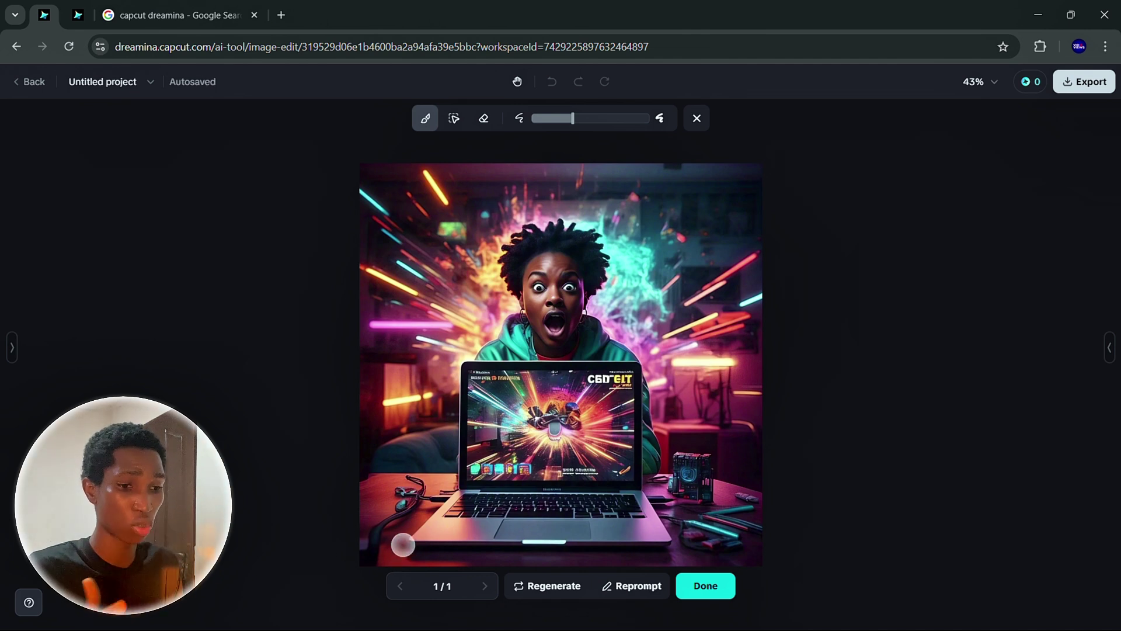
pyautogui.click(726, 592)
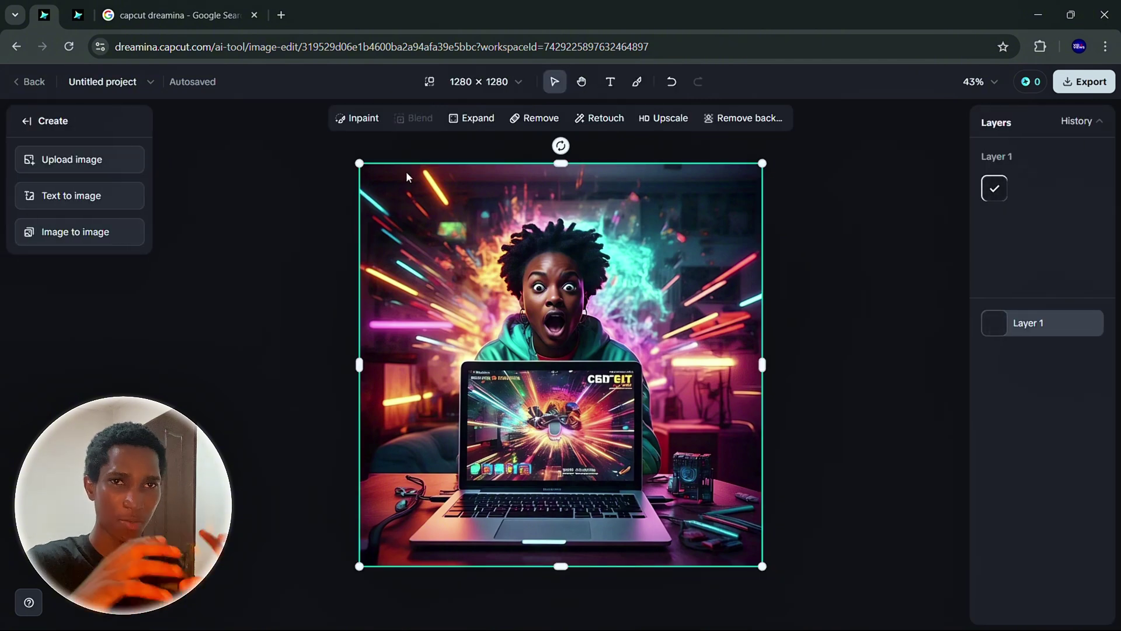
# Expand the image to a 16:9 aspect ratio, leaving the inpaint description empty
pyautogui.click(477, 119)
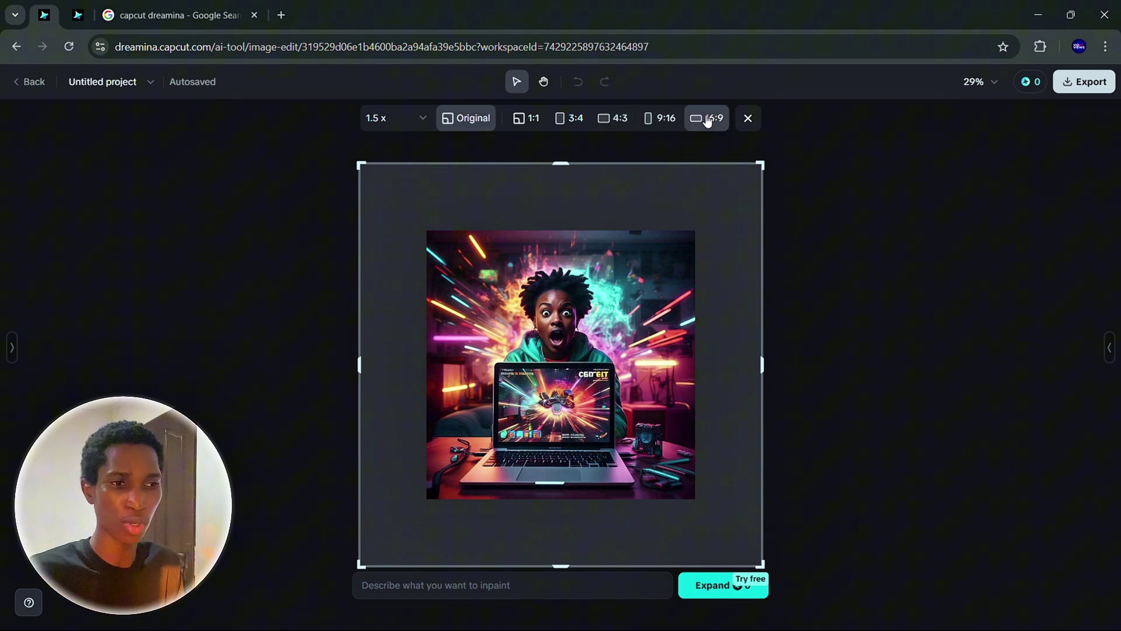
pyautogui.click(708, 120)
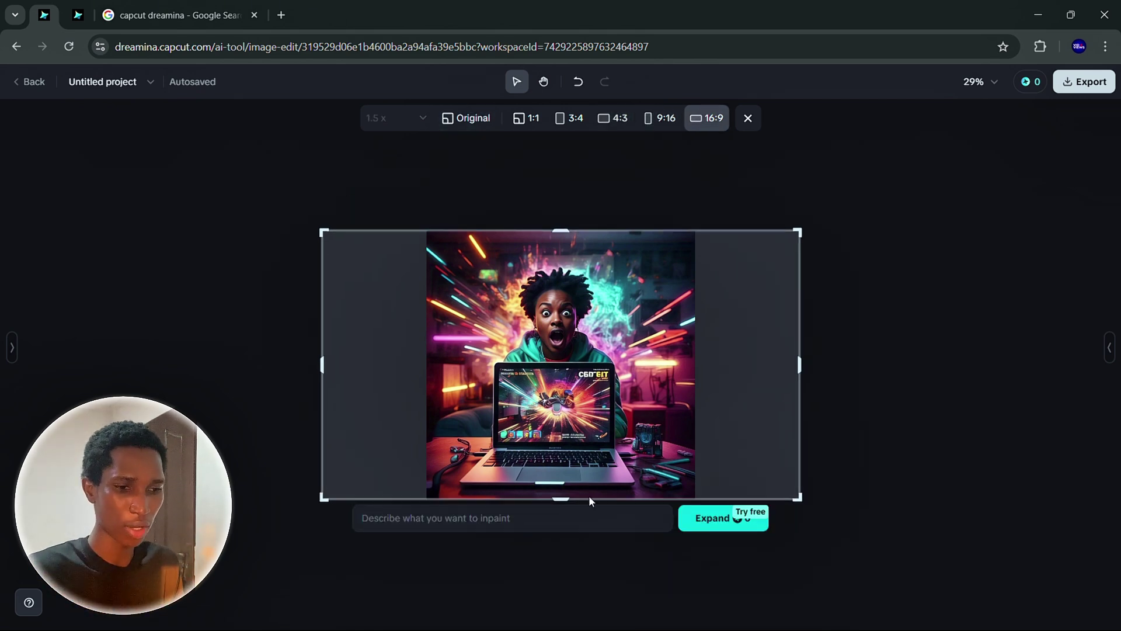
pyautogui.click(511, 515)
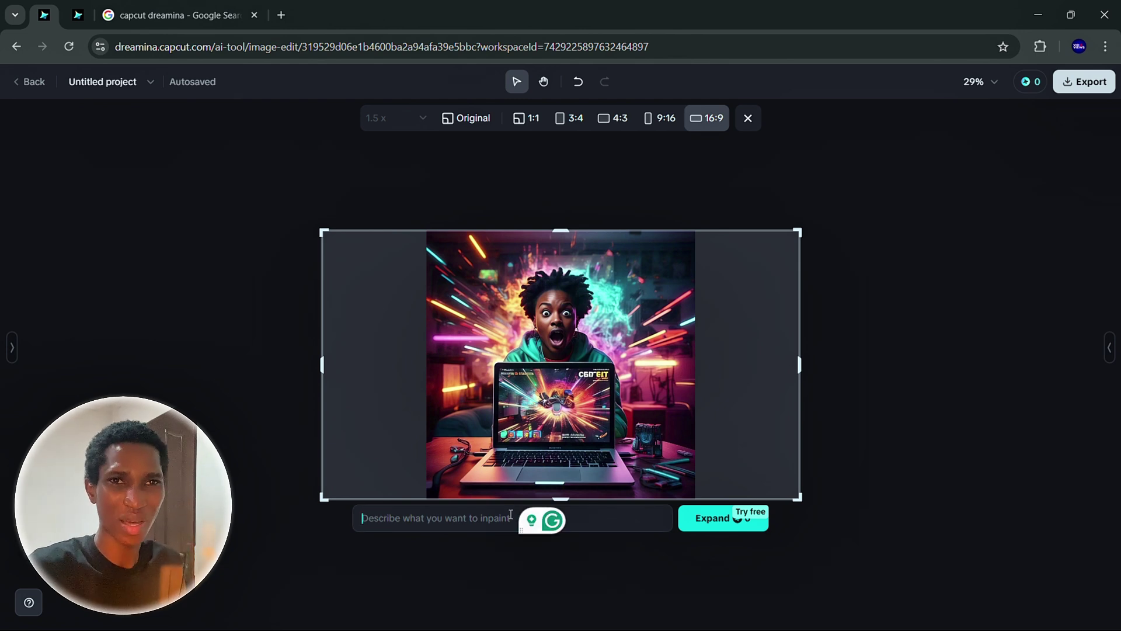
pyautogui.click(708, 527)
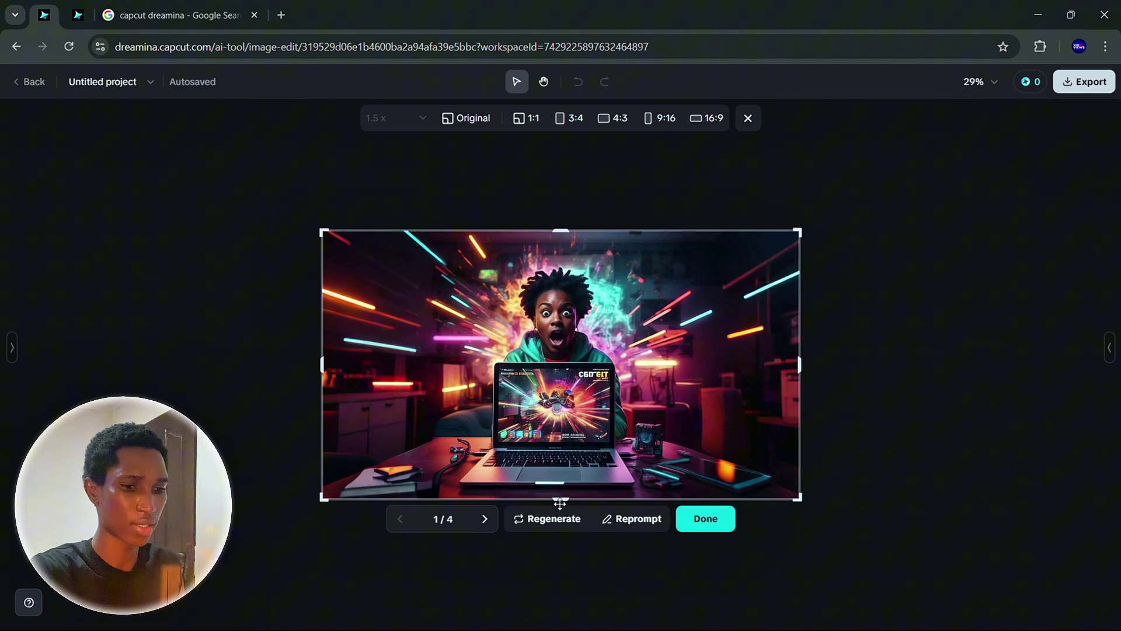
# Look through the four expanded versions, keep the fourth one, and deselect the layer
pyautogui.click(484, 520)
pyautogui.click(484, 519)
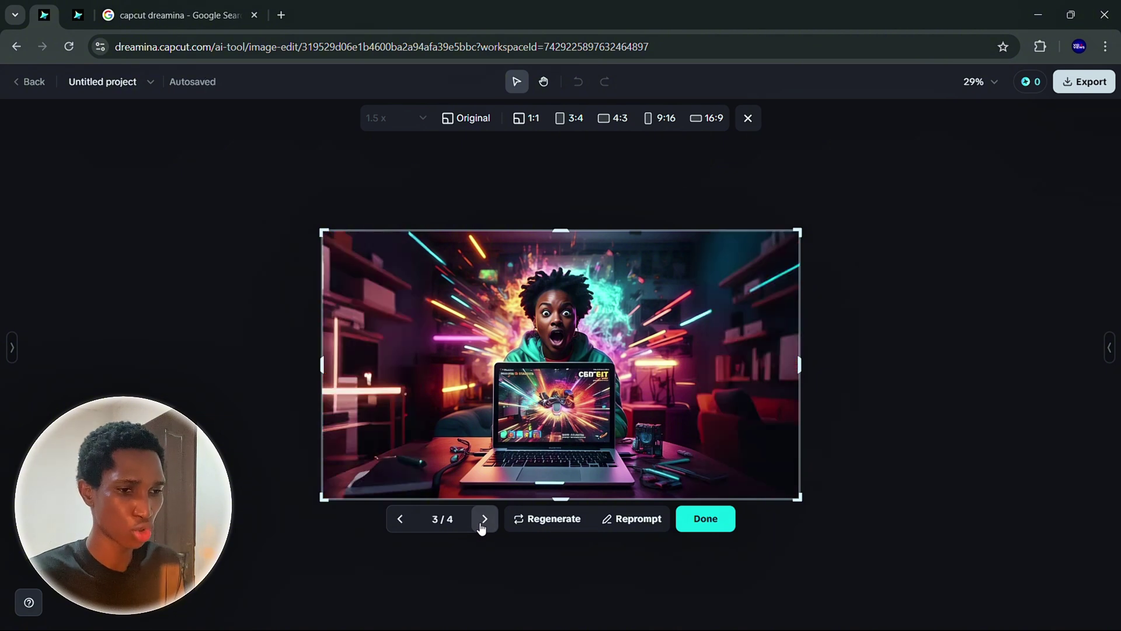
pyautogui.click(482, 526)
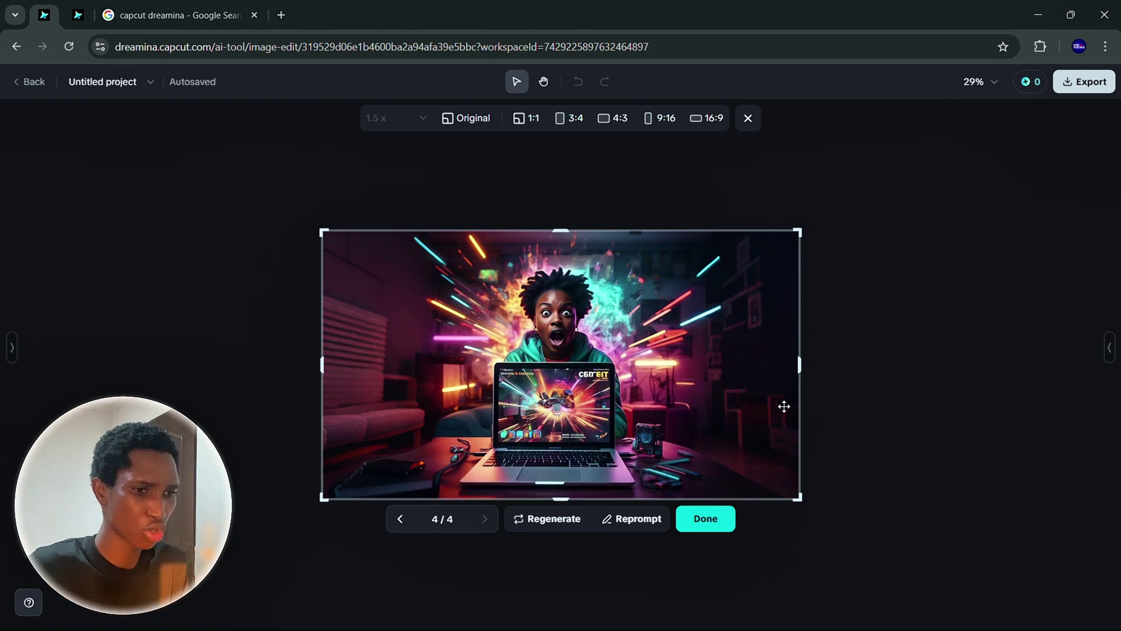
pyautogui.click(730, 520)
pyautogui.rightClick(596, 321)
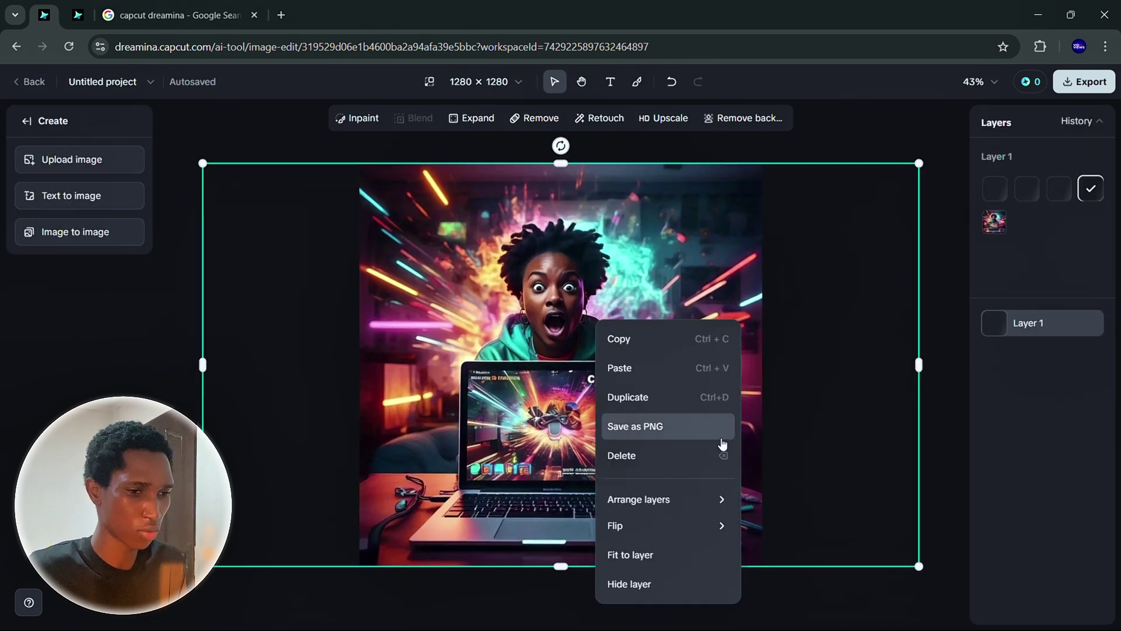
pyautogui.click(78, 333)
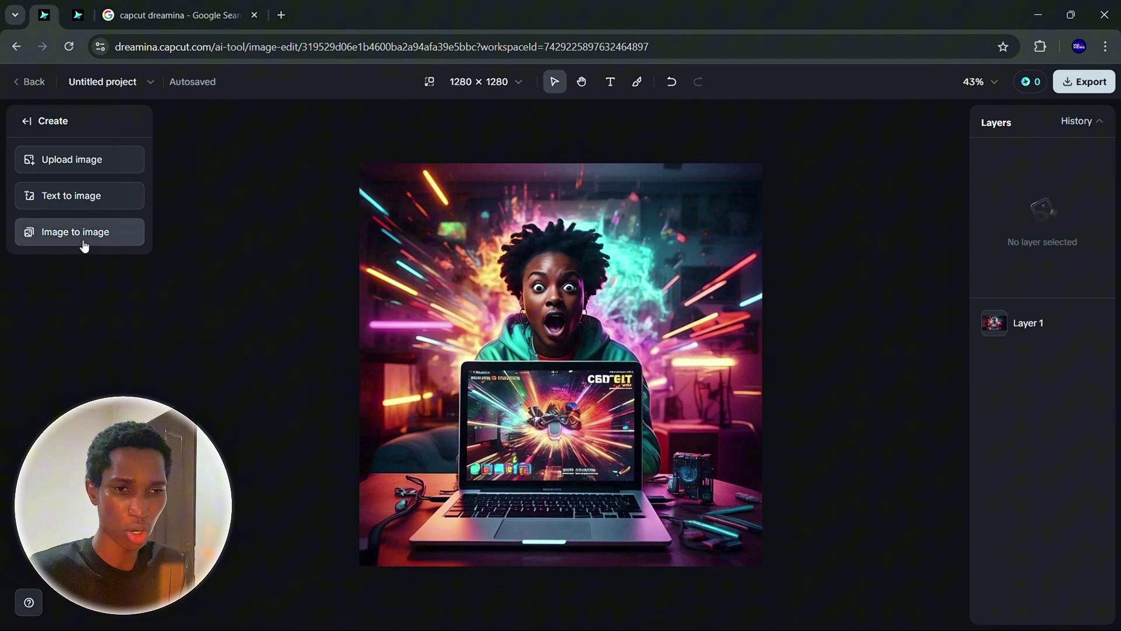
pyautogui.moveTo(87, 205)
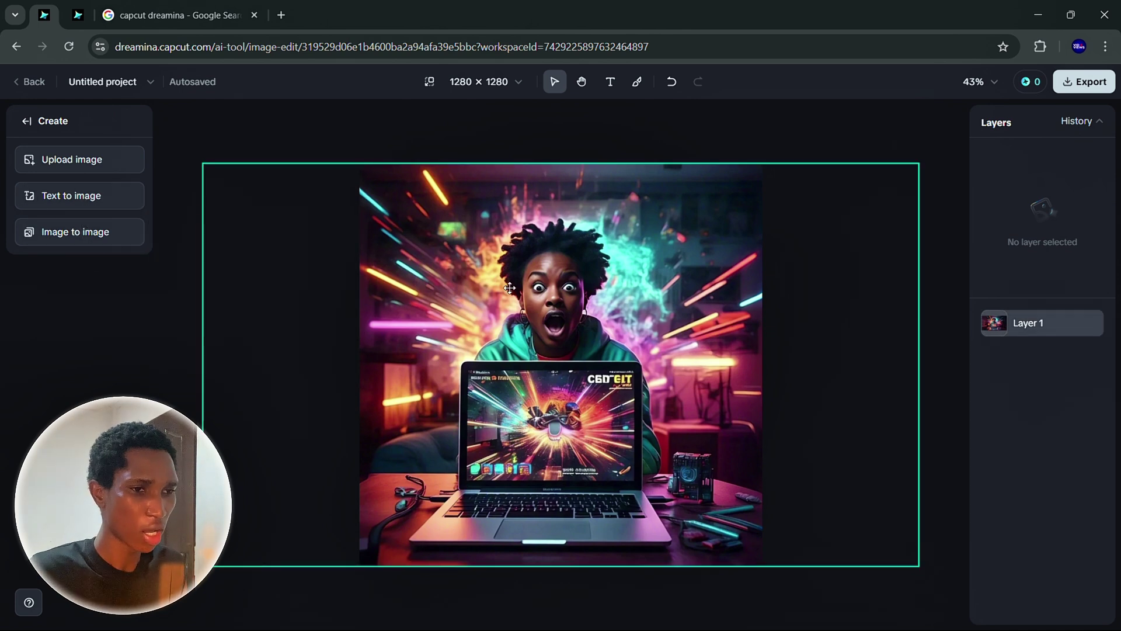
# Switch to the done folder in File Explorer, view the images client 1 through client 4, and return to Dreamina
pyautogui.hotkey('alt', 'Tab')
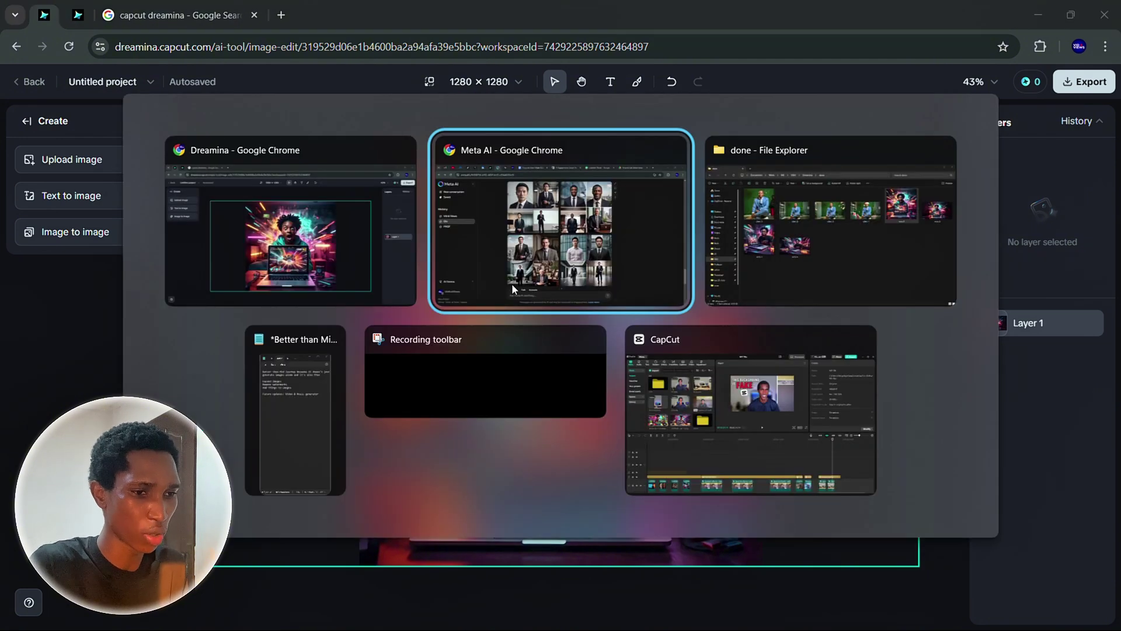
pyautogui.click(786, 276)
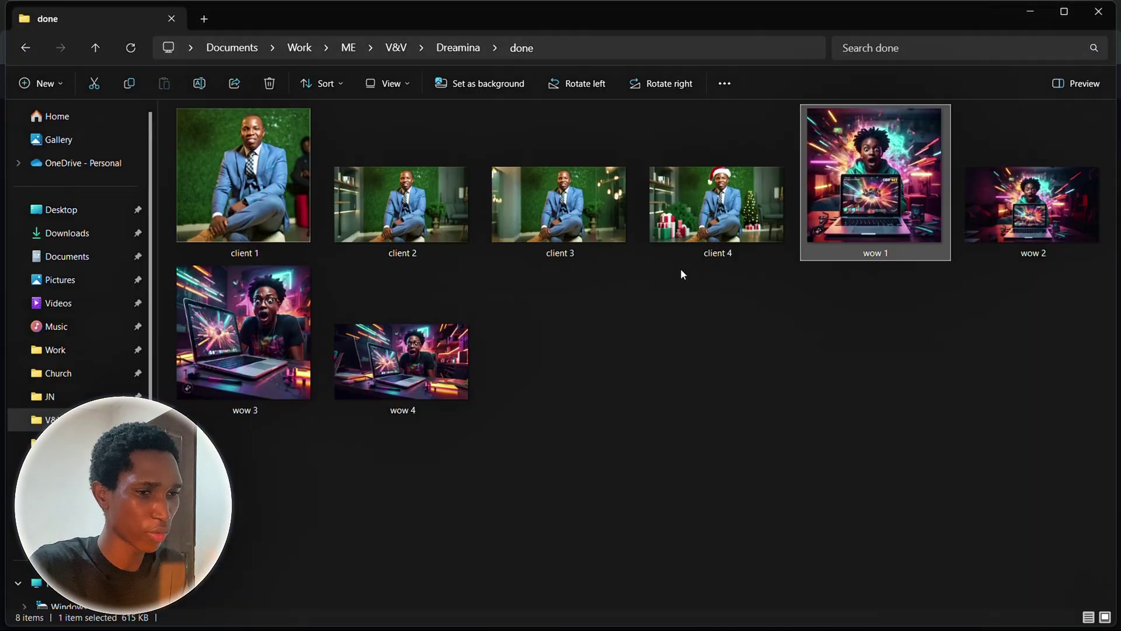
pyautogui.doubleClick(210, 194)
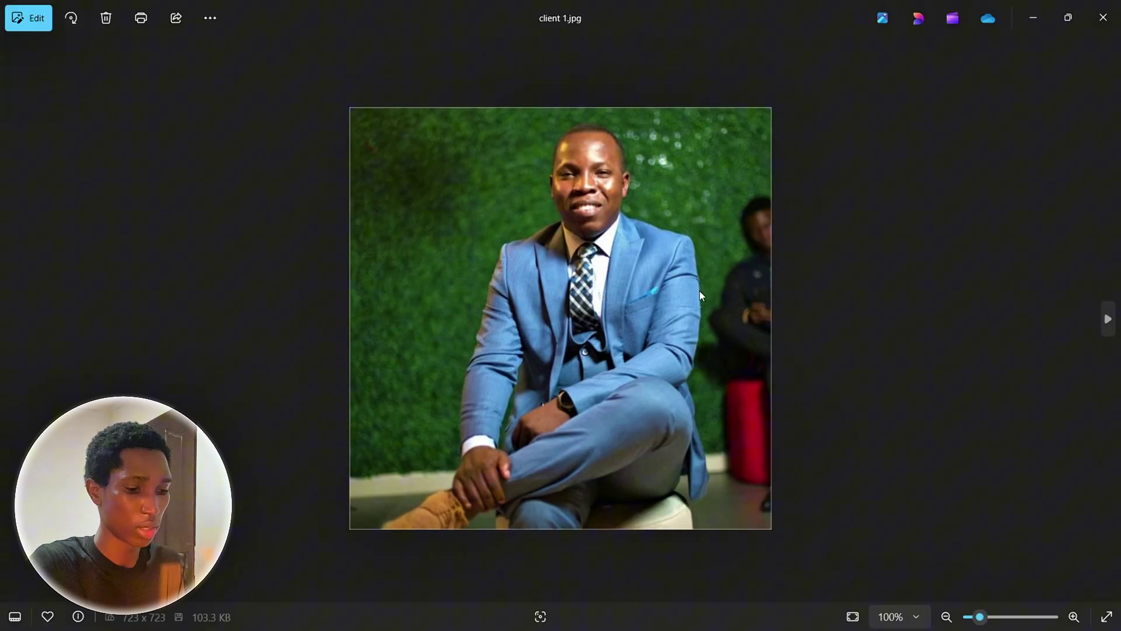
pyautogui.press('Right')
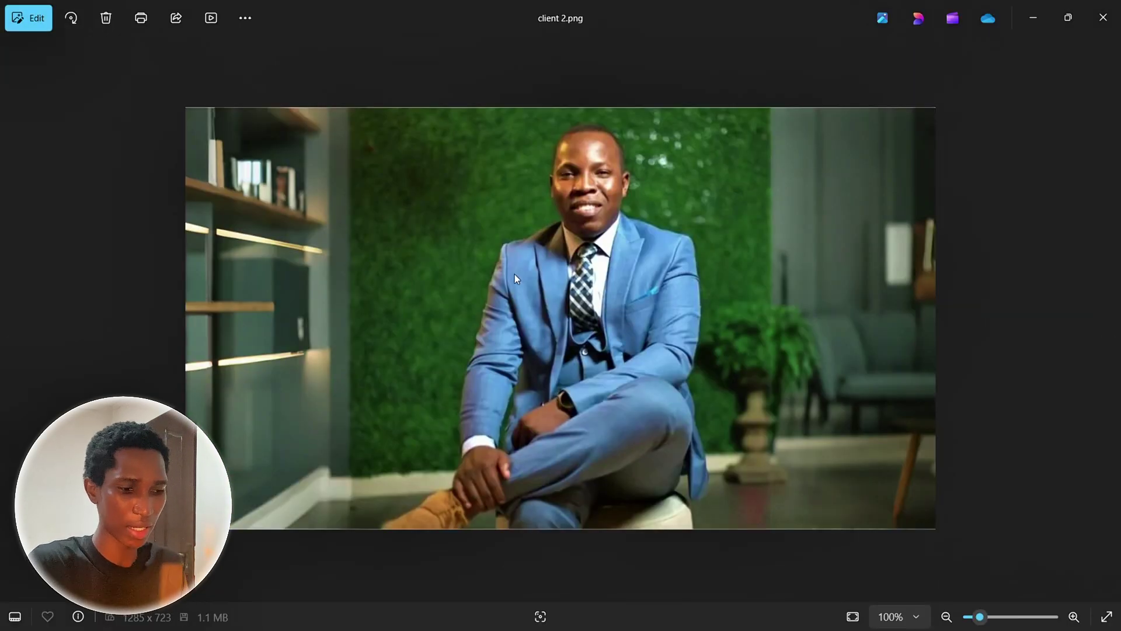
pyautogui.press('Right')
pyautogui.press('Right')
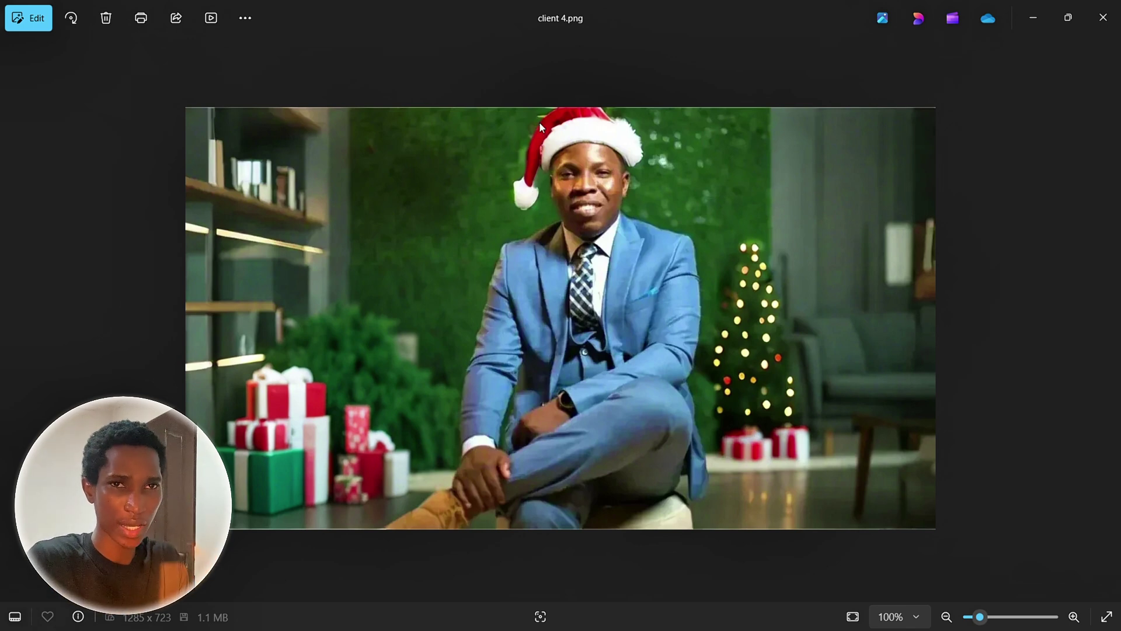
pyautogui.hotkey('alt', 'Tab')
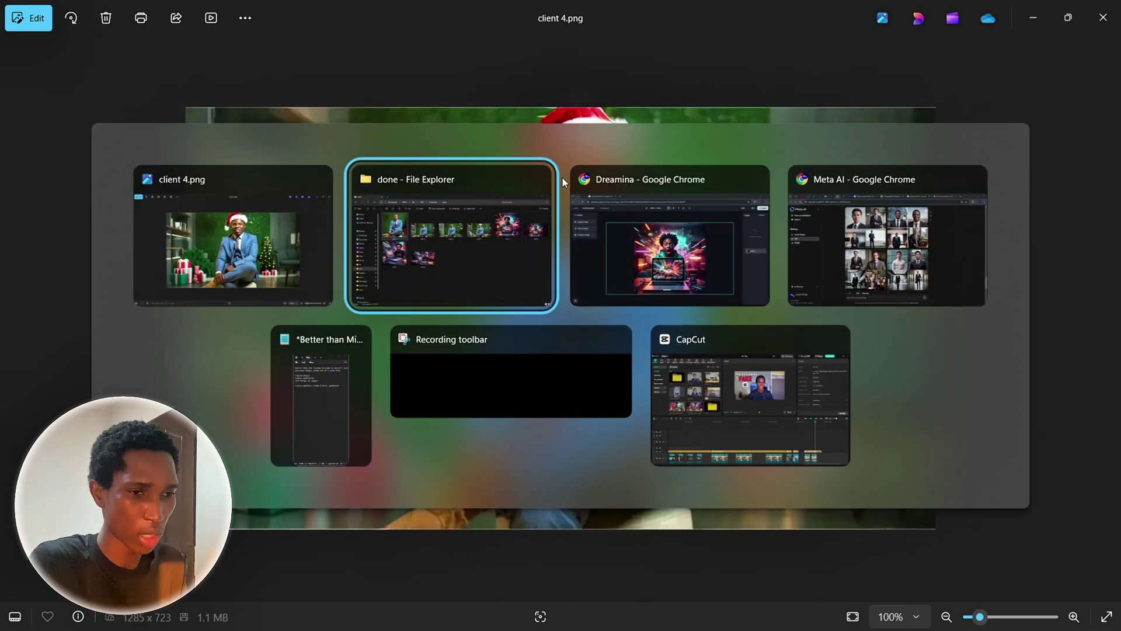
pyautogui.hotkey('alt', 'Tab')
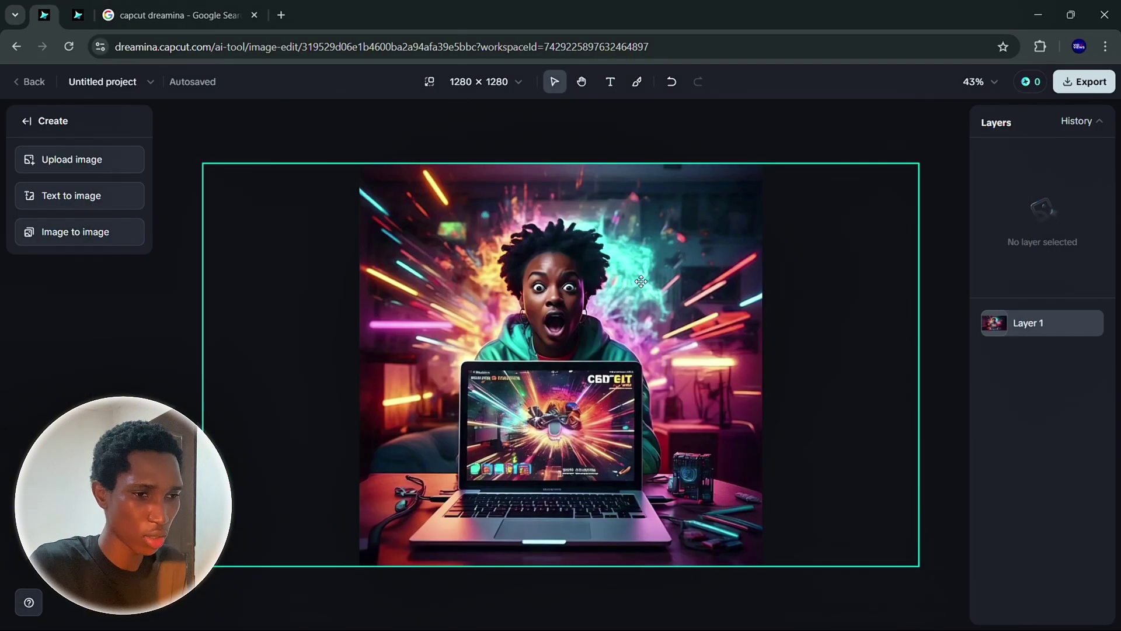
# Inpaint a "santa hat" over the person's hair in the 16:9 image and accept the result
pyautogui.click(477, 321)
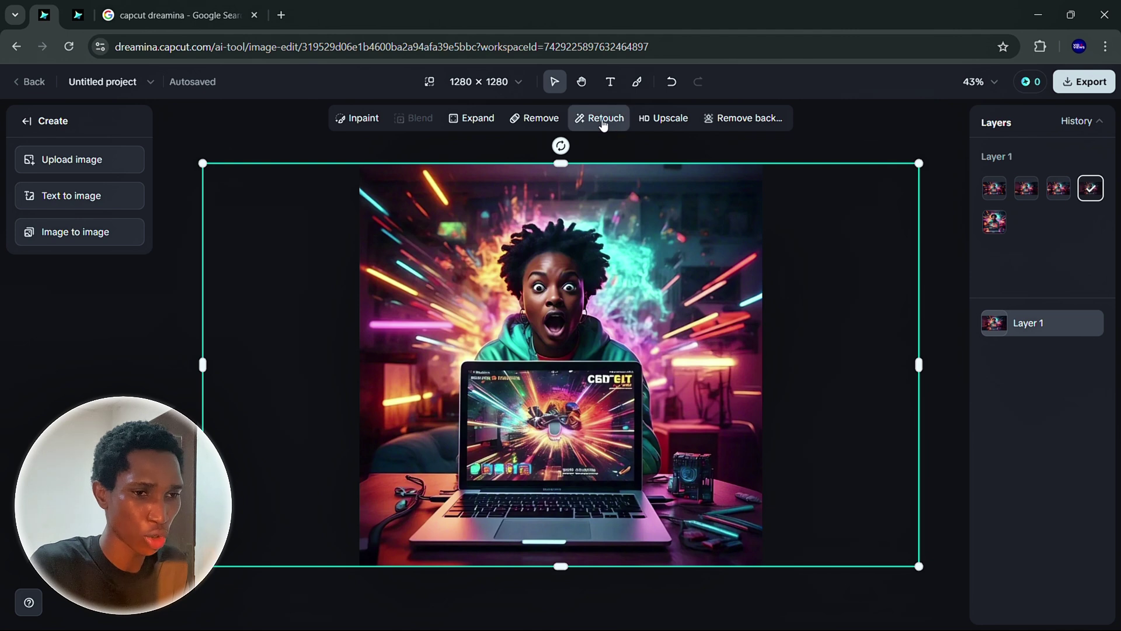
pyautogui.click(351, 119)
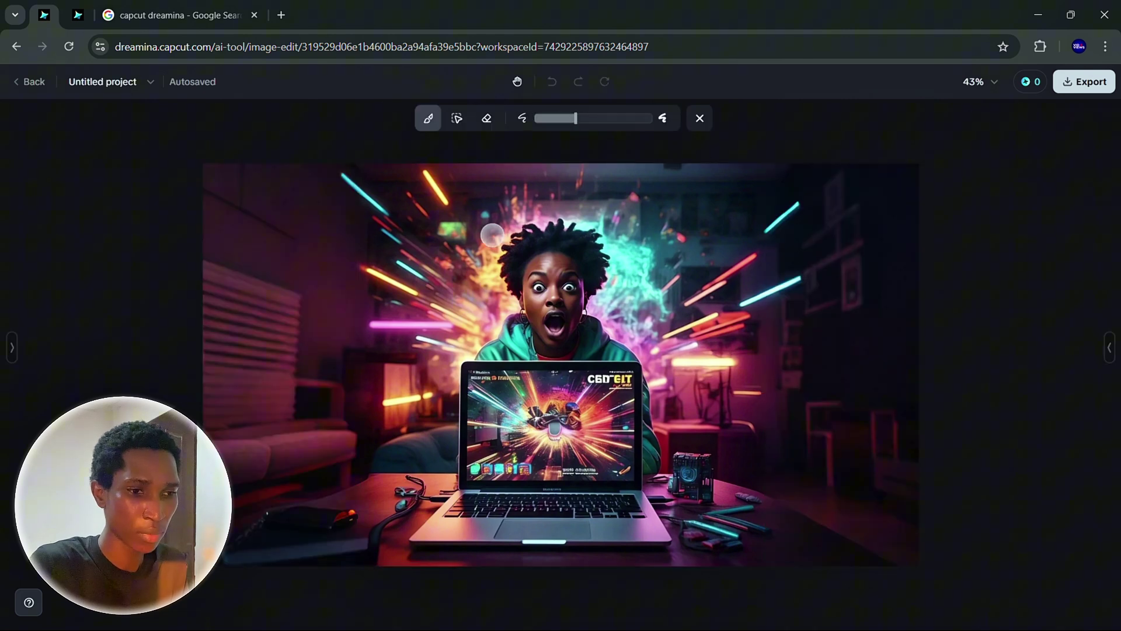
pyautogui.moveTo(509, 285)
pyautogui.mouseDown()
pyautogui.moveTo(517, 231)
pyautogui.moveTo(570, 239)
pyautogui.moveTo(515, 262)
pyautogui.moveTo(517, 235)
pyautogui.moveTo(581, 236)
pyautogui.moveTo(597, 282)
pyautogui.moveTo(596, 261)
pyautogui.moveTo(574, 240)
pyautogui.moveTo(581, 260)
pyautogui.mouseUp()
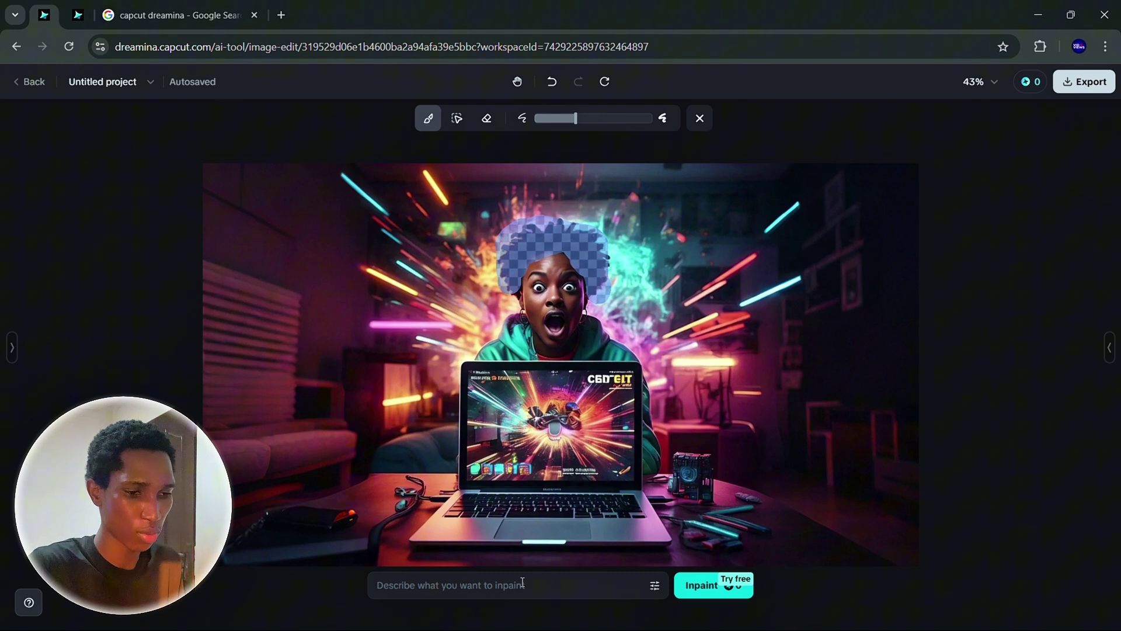
pyautogui.write('sant')
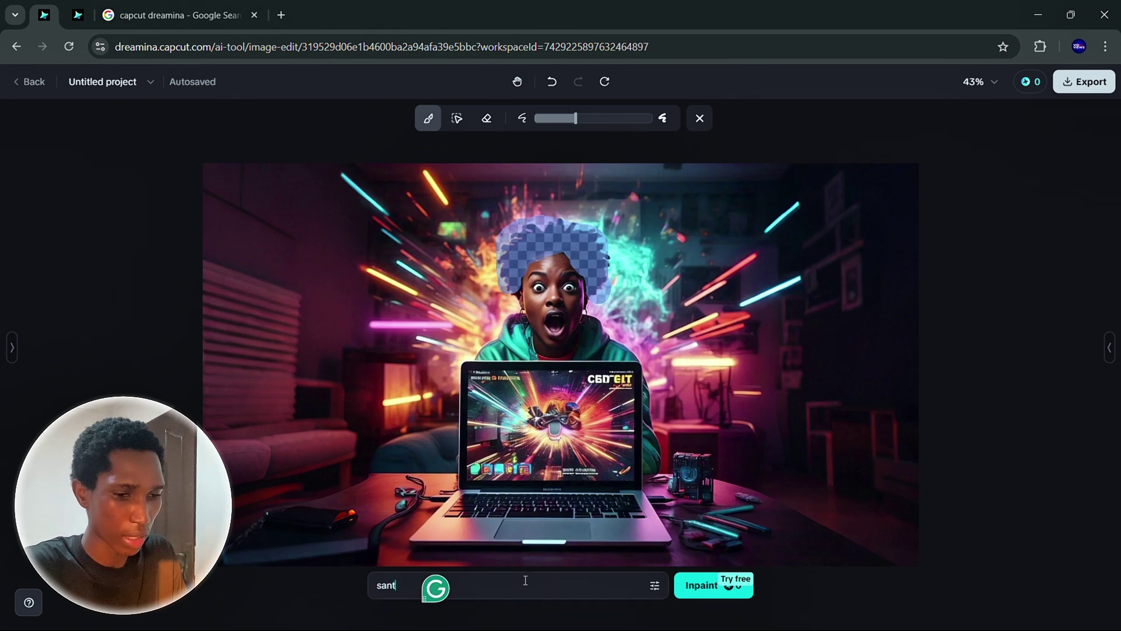
pyautogui.write('a hat')
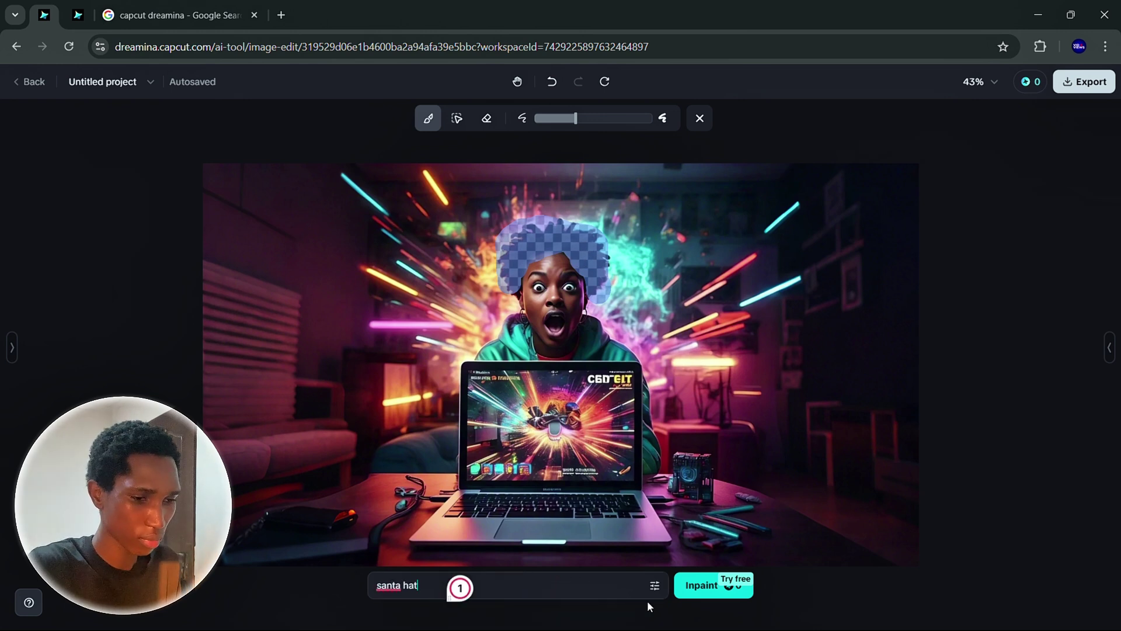
pyautogui.click(690, 585)
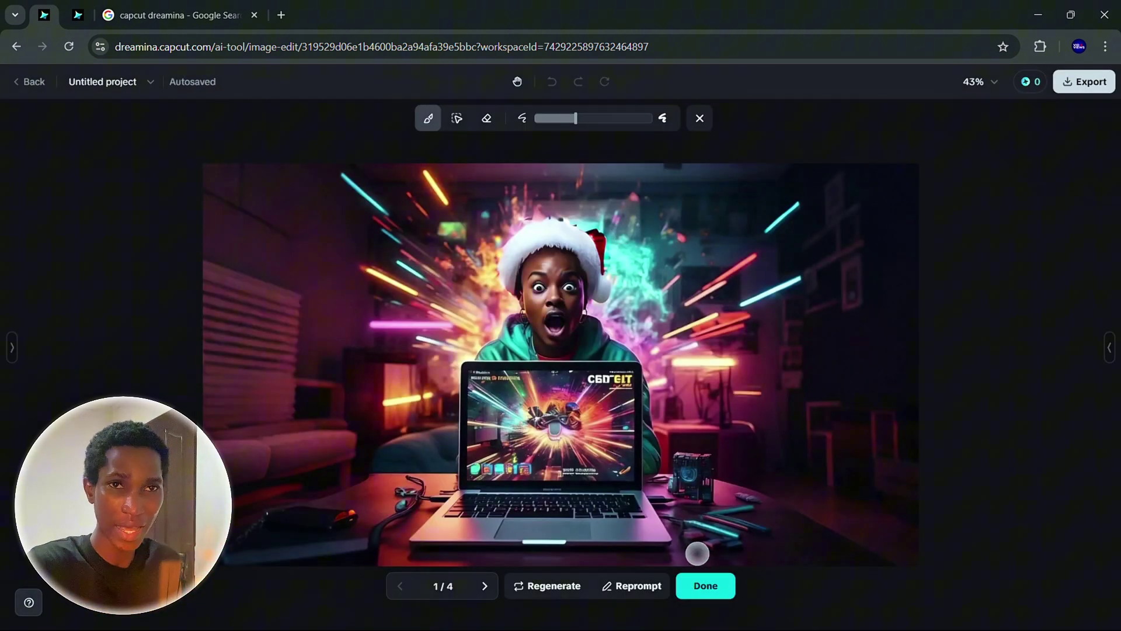
pyautogui.click(708, 589)
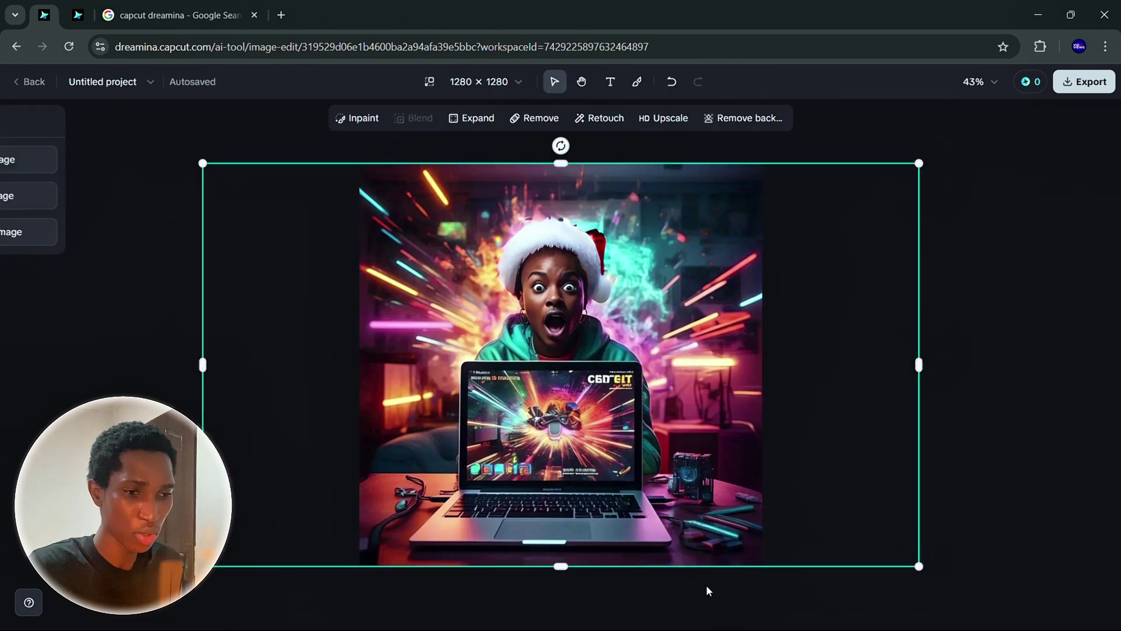
# Compare the four inpainted Santa hat versions in the layer history and keep the fourth one
pyautogui.moveTo(1026, 227)
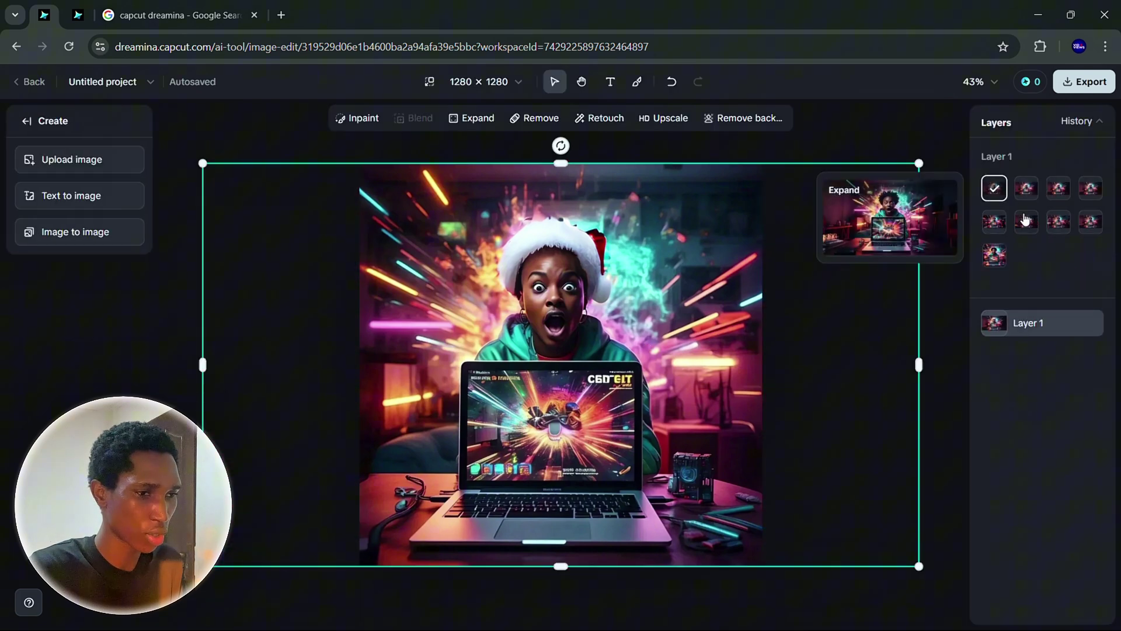
pyautogui.click(1026, 188)
pyautogui.click(1058, 188)
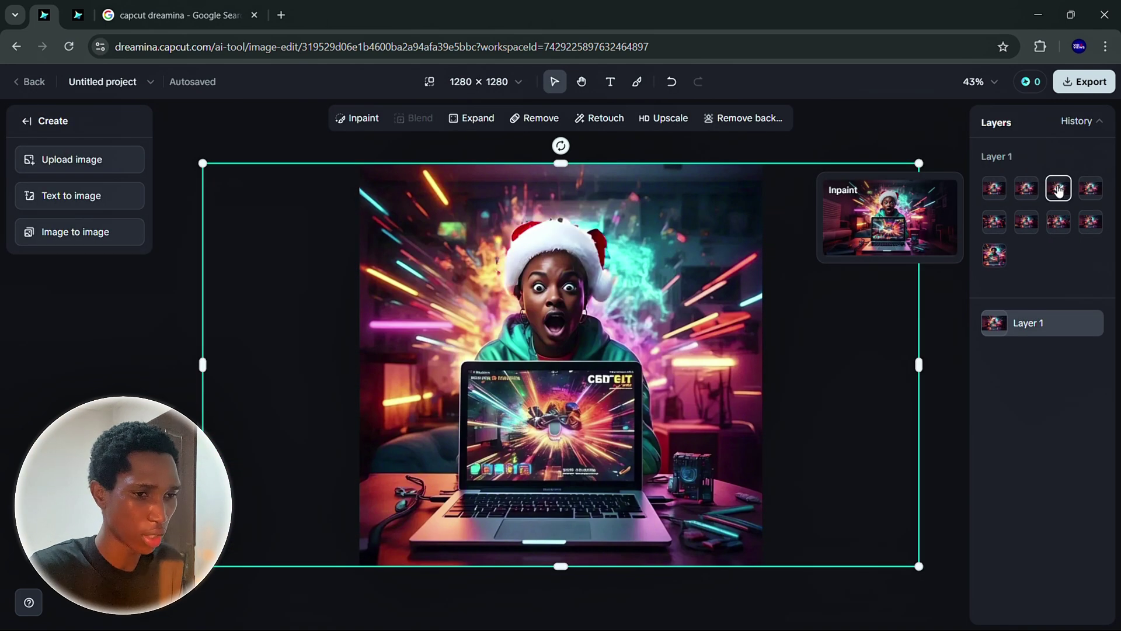
pyautogui.click(1089, 189)
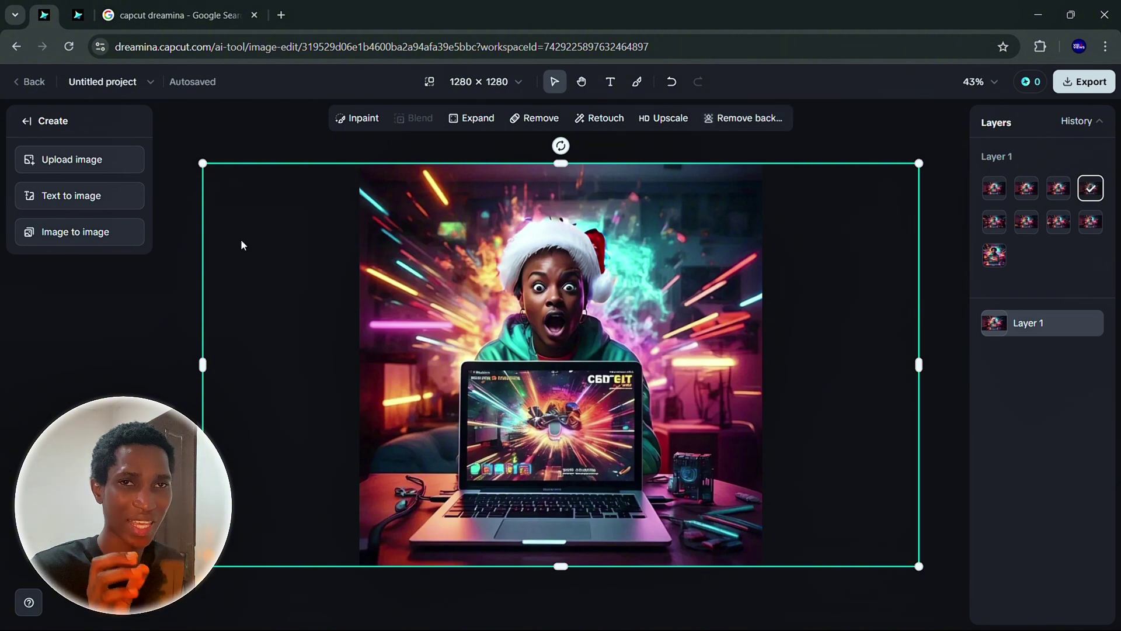
# Browse the earlier AI image generations in the second Dreamina tab and return to its home page
pyautogui.click(82, 16)
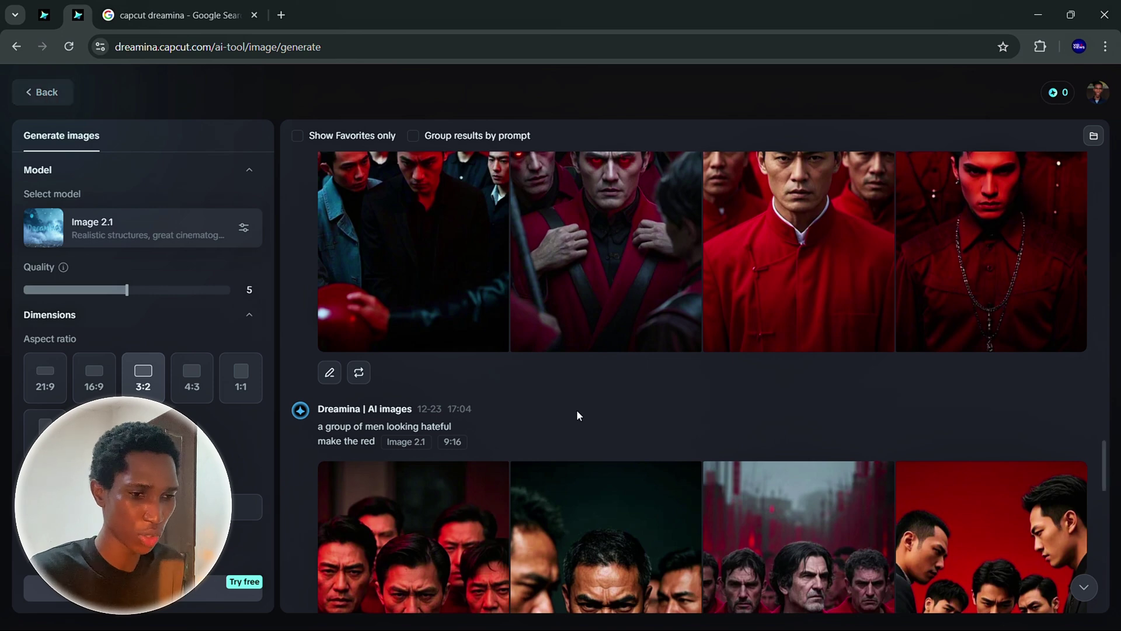
pyautogui.scroll(10, 584, 397)
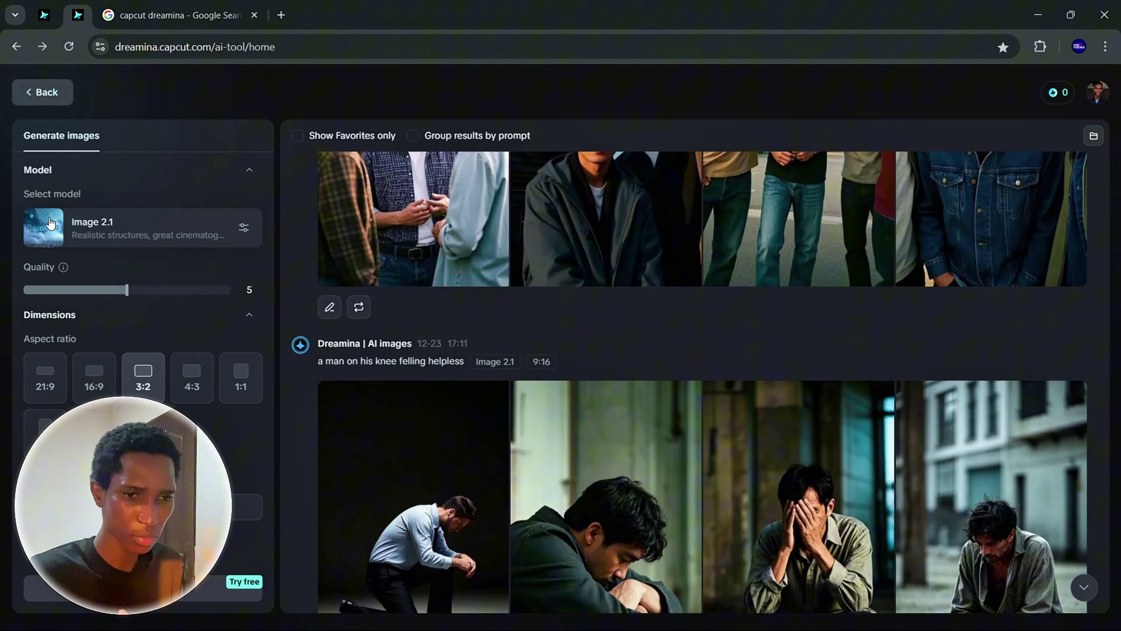
pyautogui.click(43, 92)
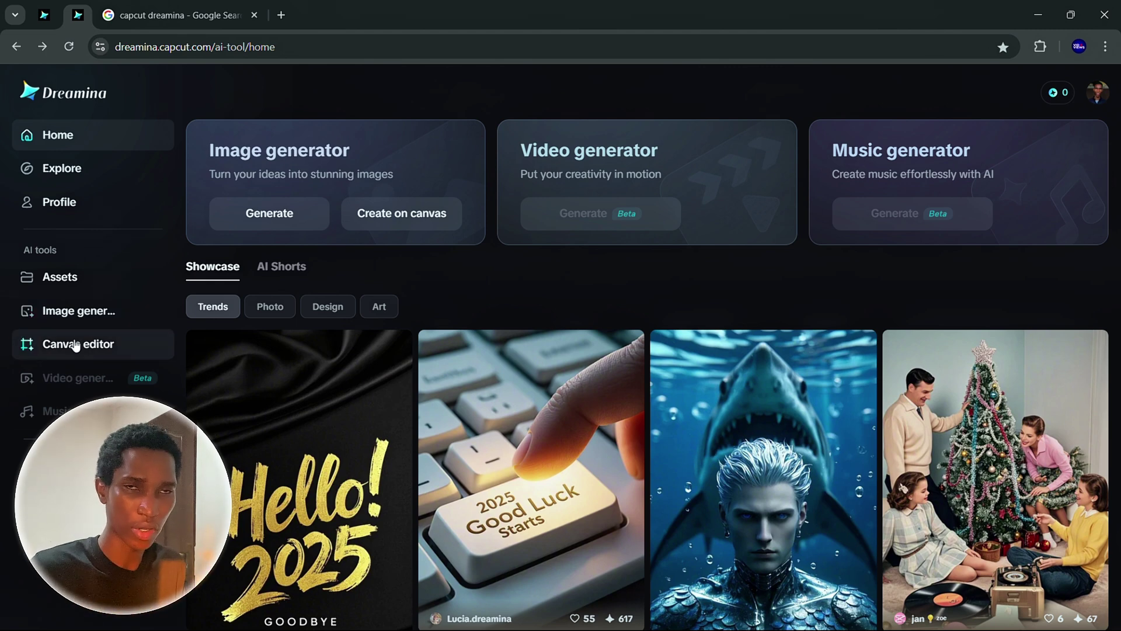
# From the image generator's past results, open the image with the blue and red GRADED screens in the canvas editor
pyautogui.click(75, 310)
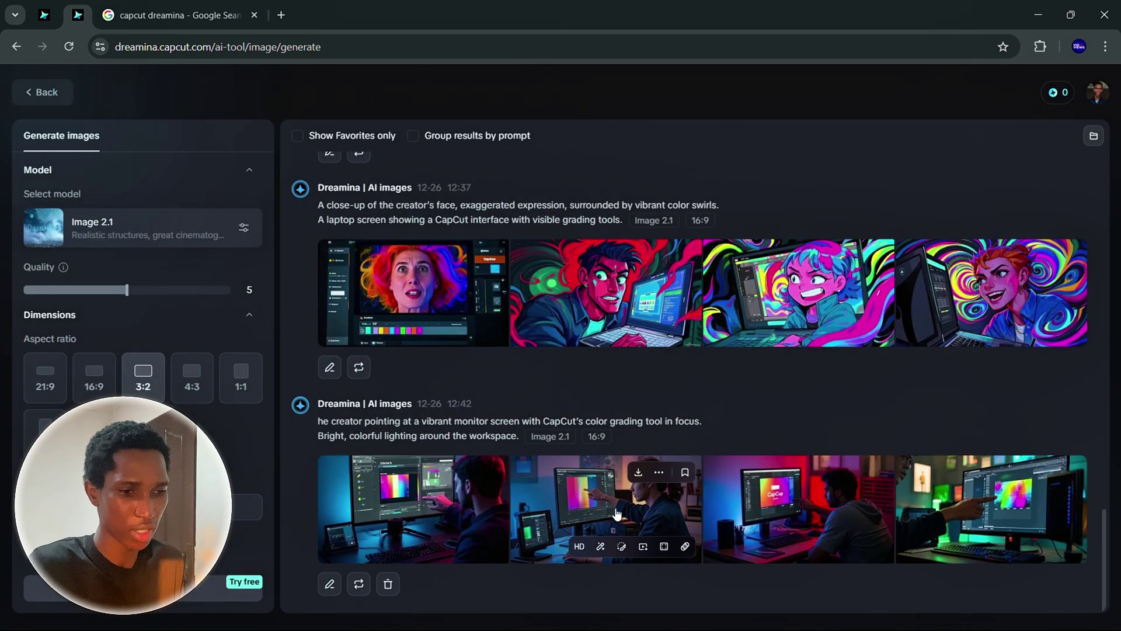
pyautogui.scroll(10, 664, 429)
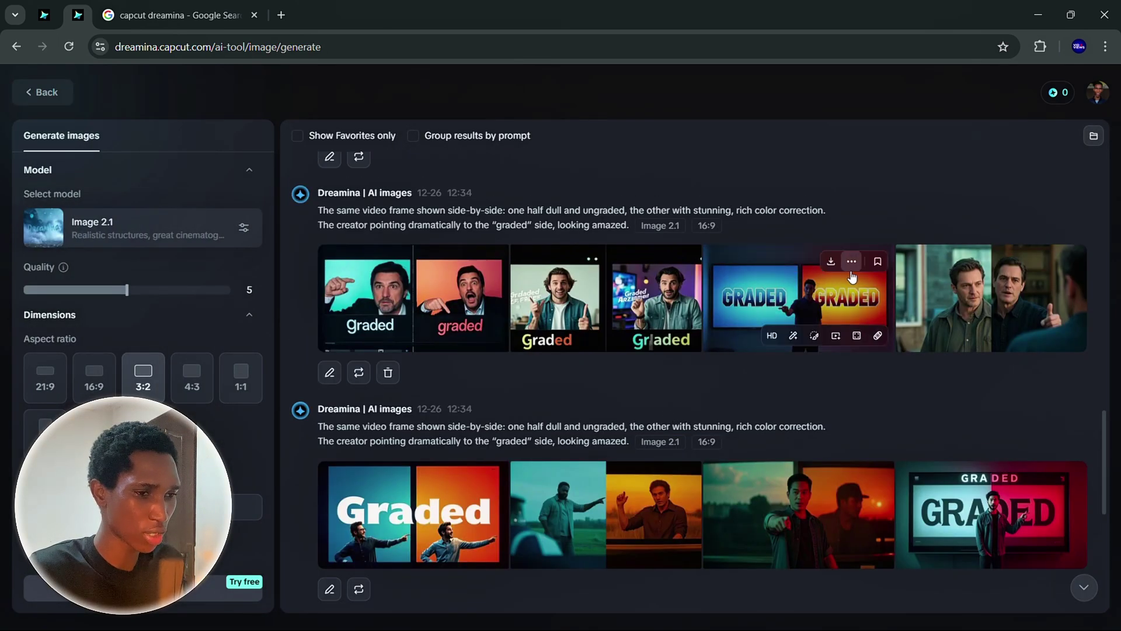
pyautogui.click(853, 263)
pyautogui.click(912, 279)
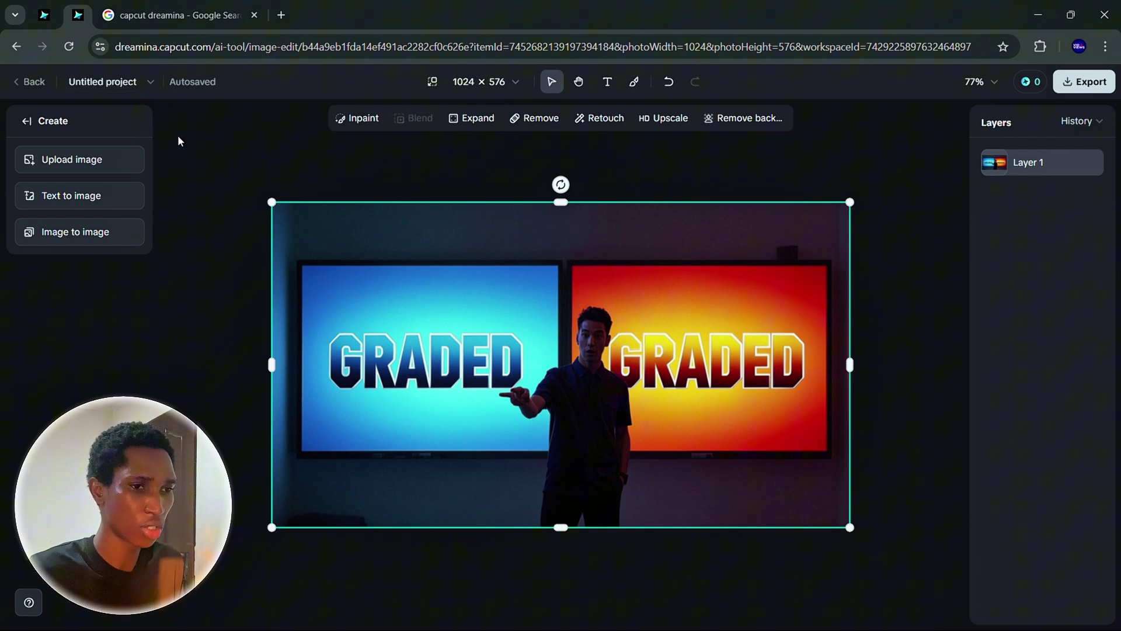
# Return to the Santa hat project's browser tab, leave the project for the home page, and browse the trending showcase images
pyautogui.click(46, 15)
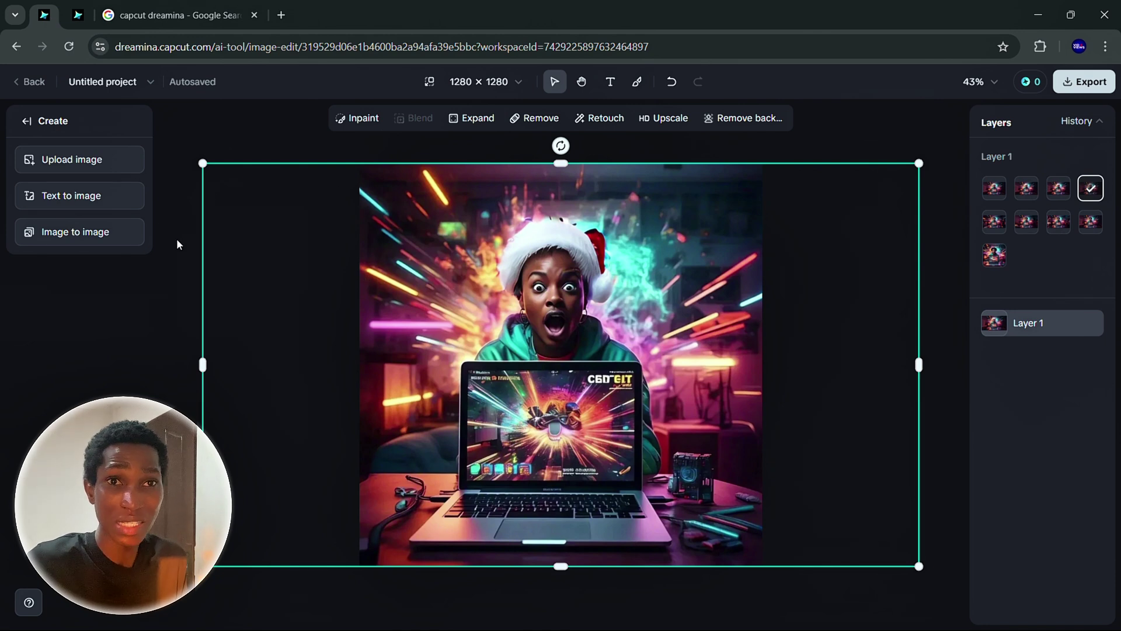
pyautogui.click(31, 81)
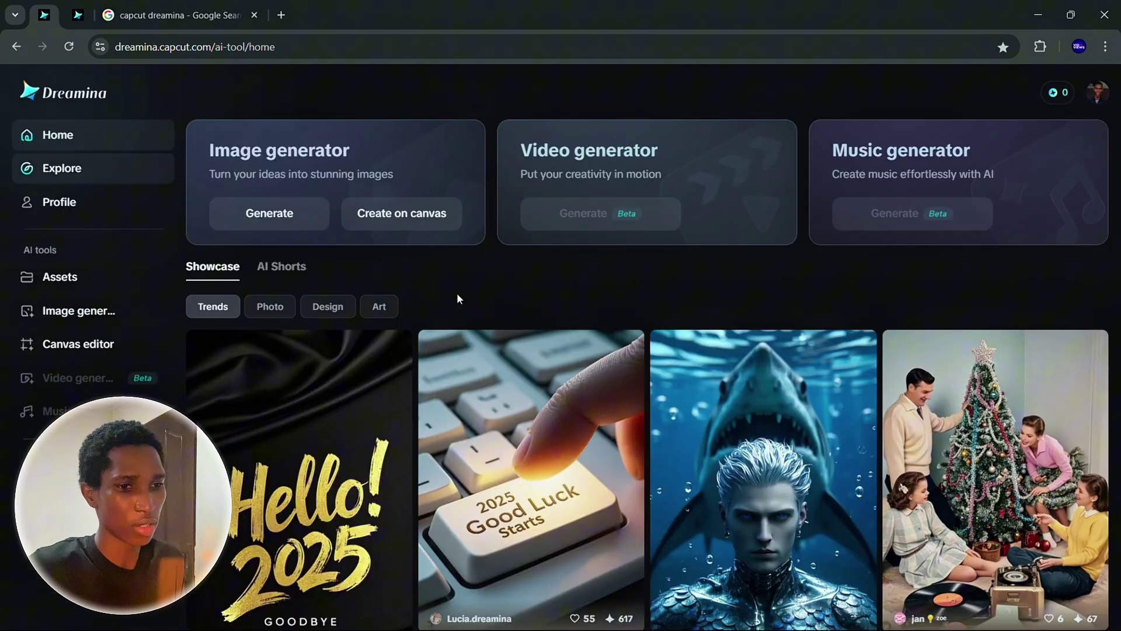
pyautogui.scroll(-15, 637, 428)
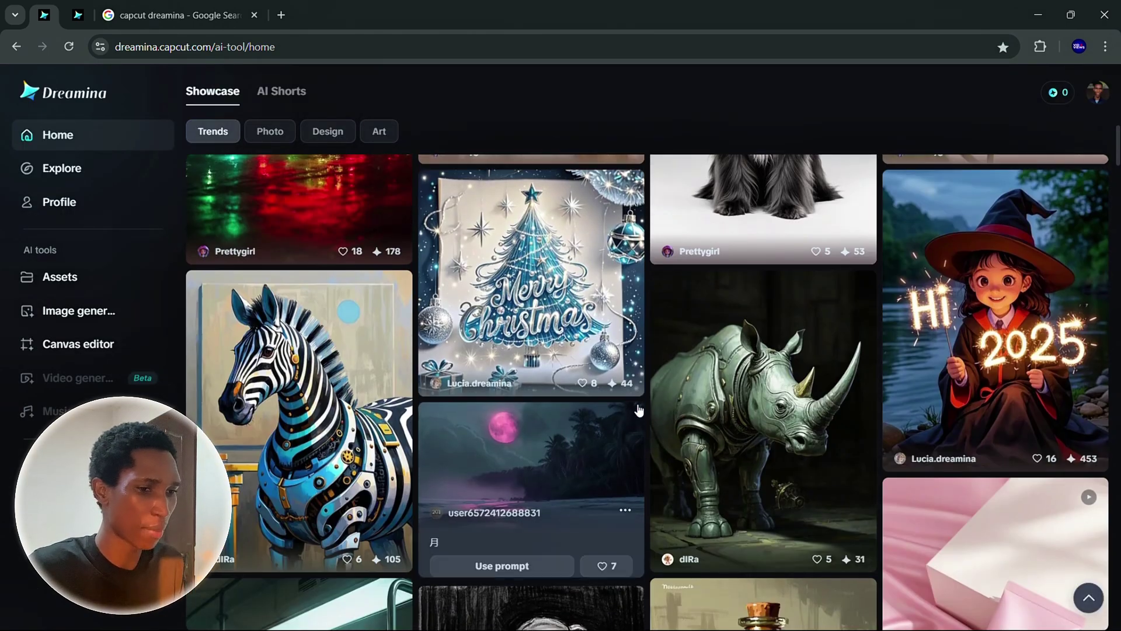
pyautogui.scroll(-15, 639, 407)
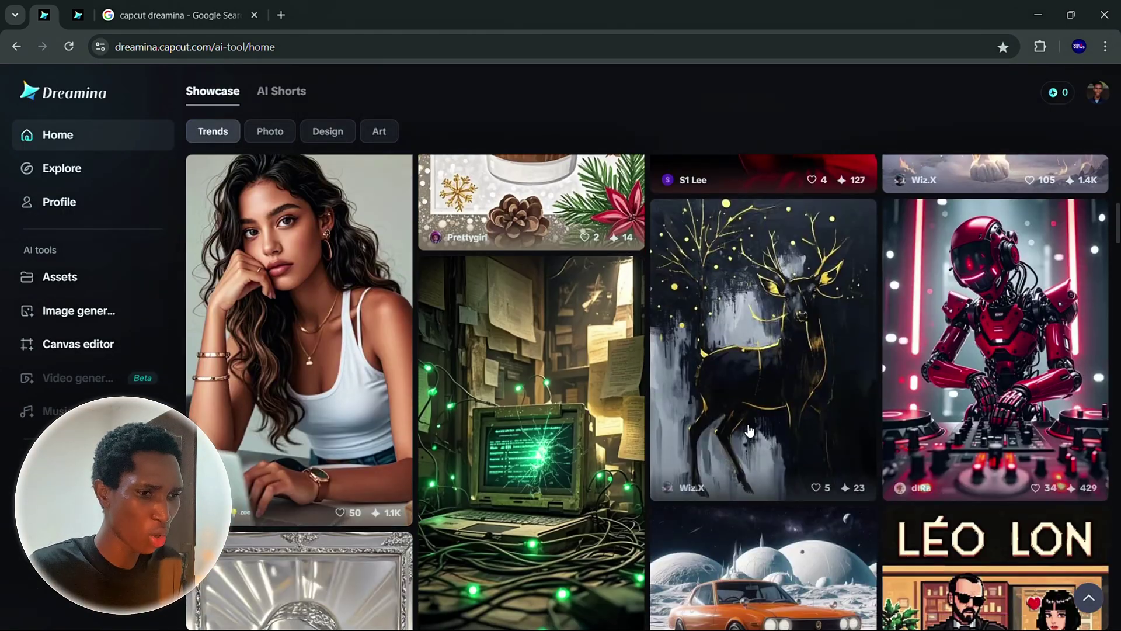
pyautogui.scroll(5, 749, 431)
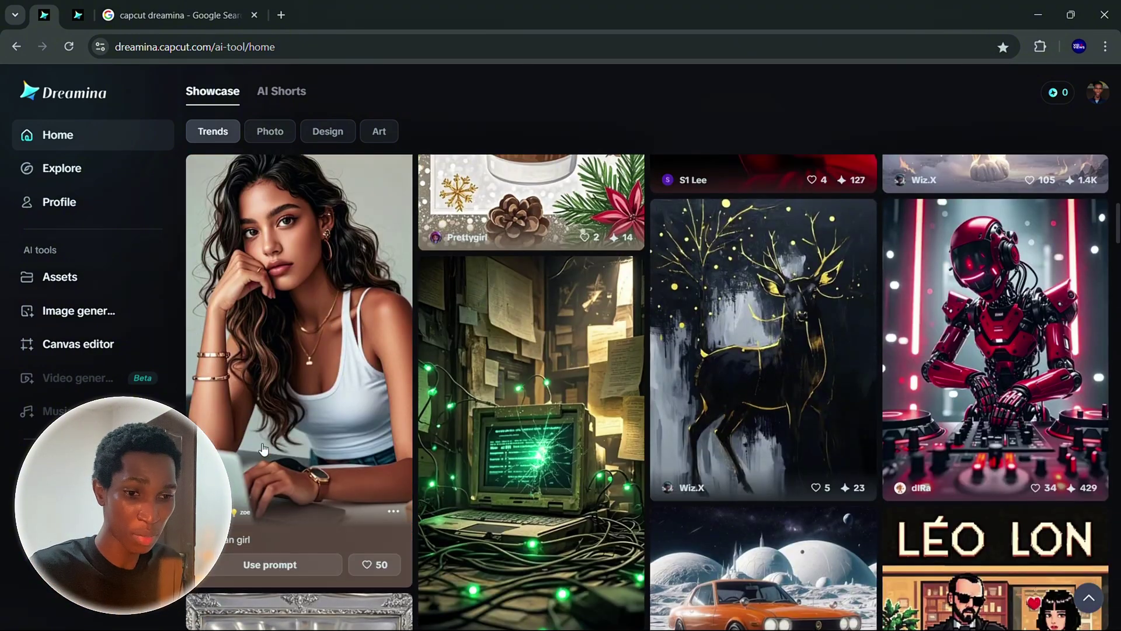
pyautogui.scroll(-5, 850, 370)
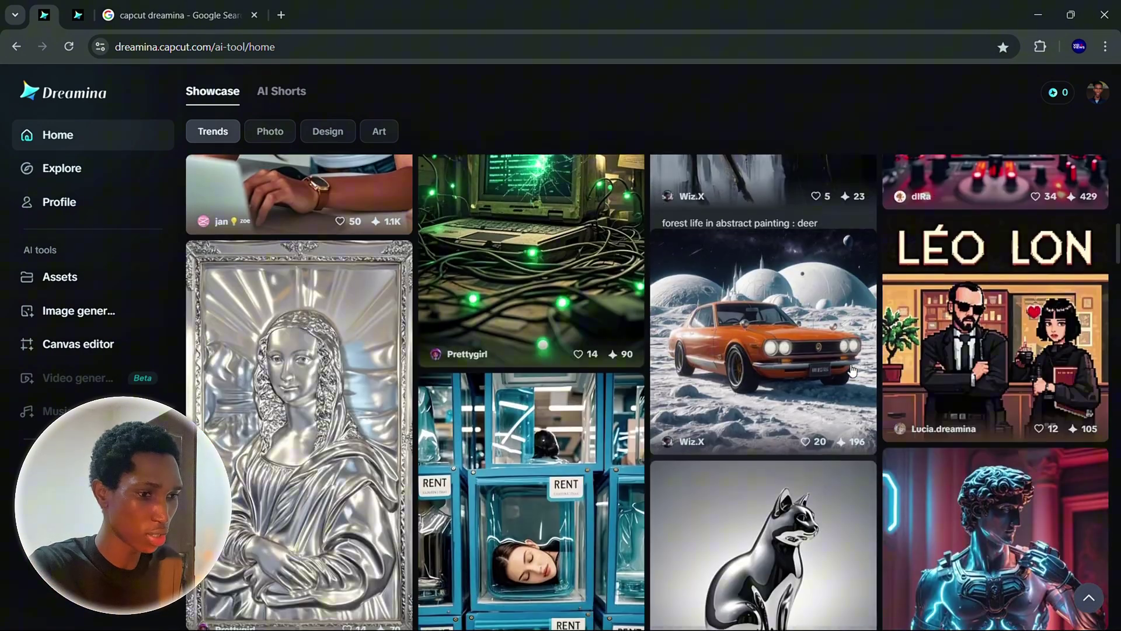
pyautogui.scroll(-7, 851, 371)
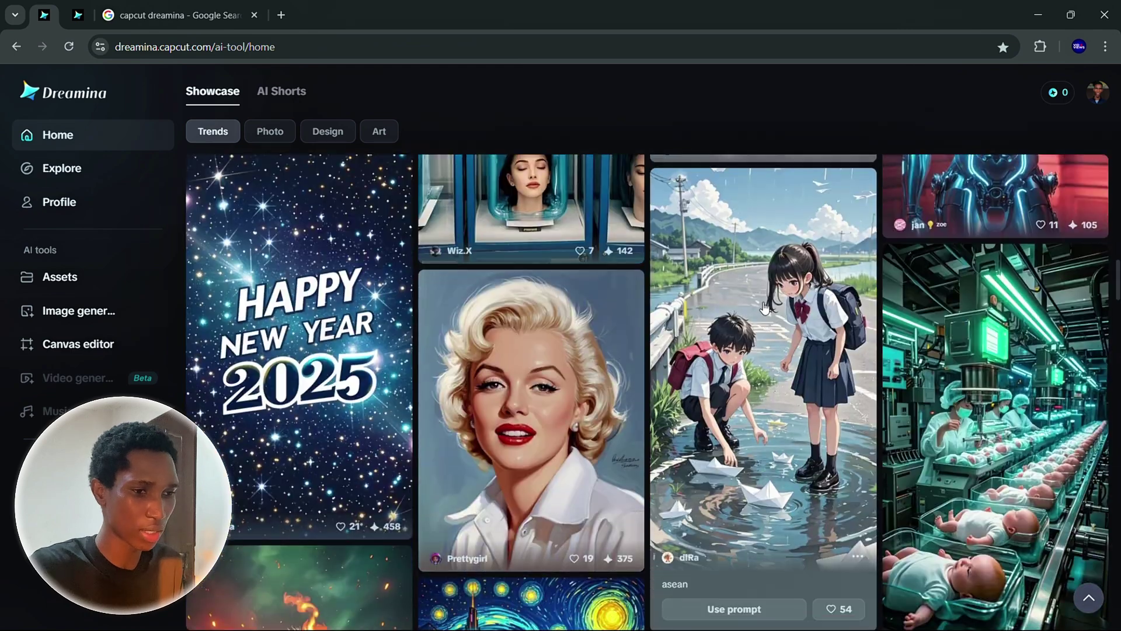
# Switch to Notepad to read the notes comparing Dreamina with Mid Journey, and return to Dreamina
pyautogui.hotkey('alt', 'Tab')
pyautogui.hotkey('alt', 'Tab')
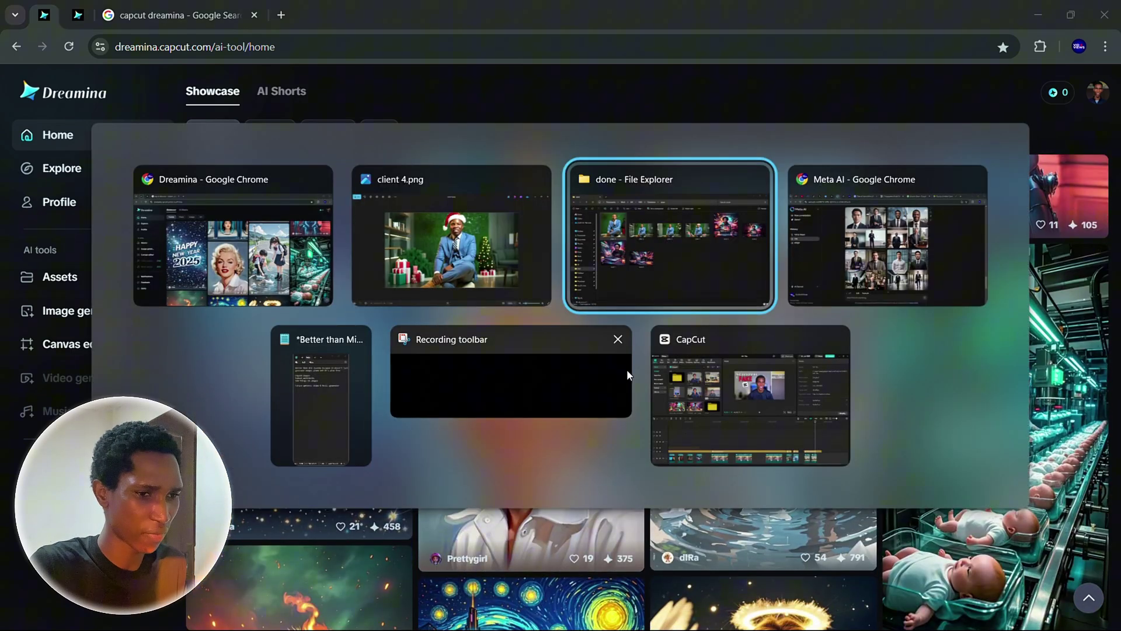
pyautogui.click(334, 414)
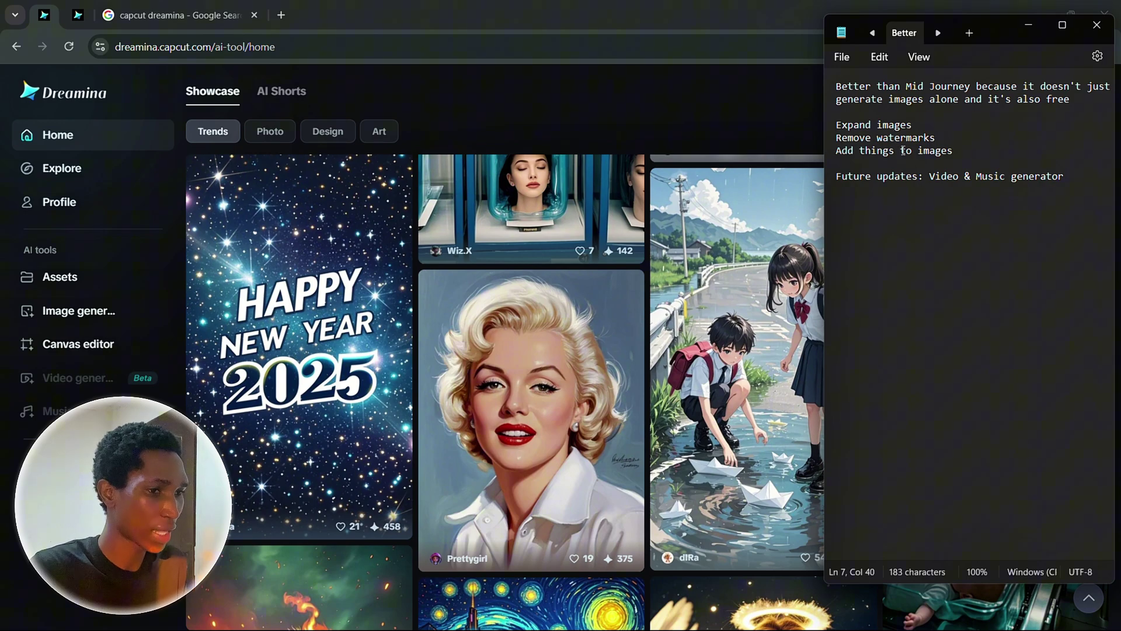
pyautogui.click(615, 232)
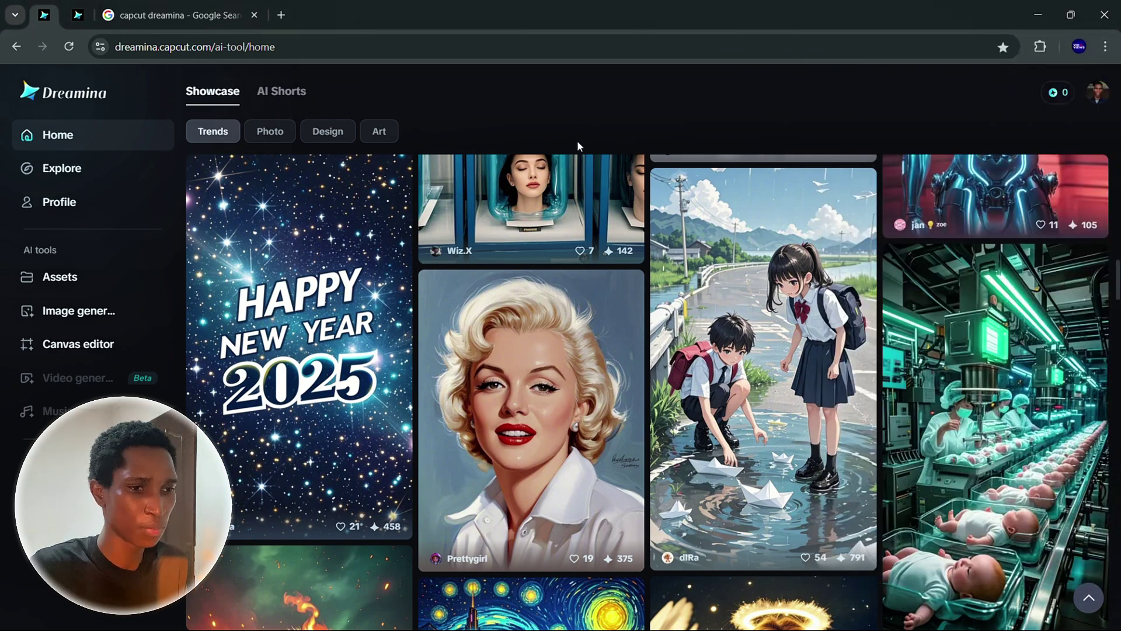
# Browse the trending works on the Explore page and open the details of the pink beauty packaging video
pyautogui.scroll(-5, 616, 232)
pyautogui.scroll(10, 615, 232)
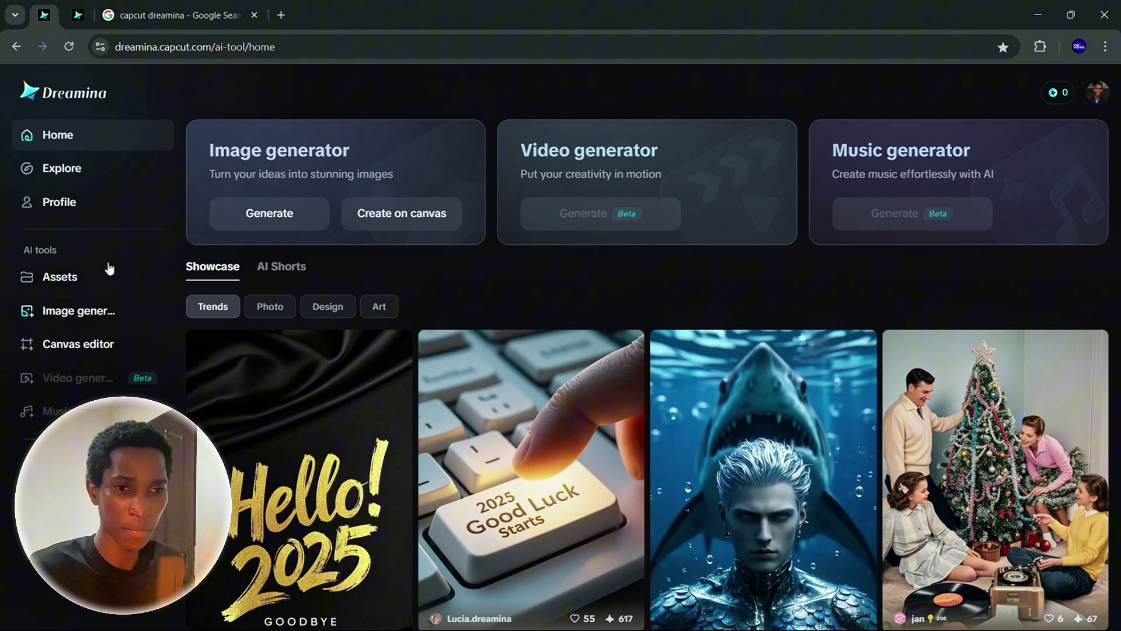
pyautogui.click(90, 181)
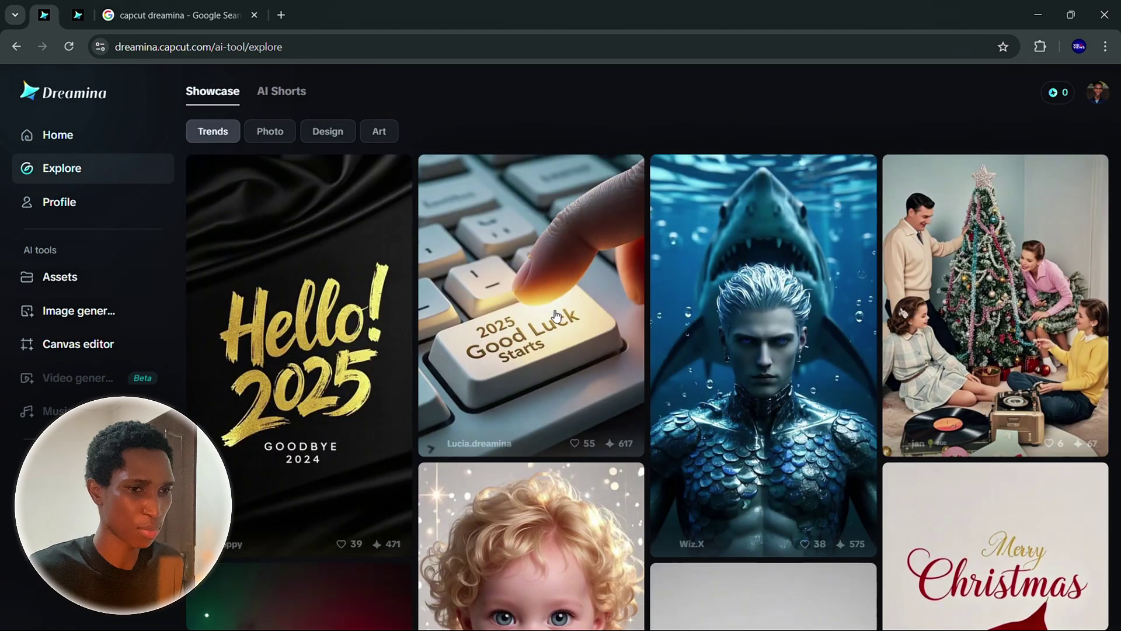
pyautogui.scroll(-7, 691, 368)
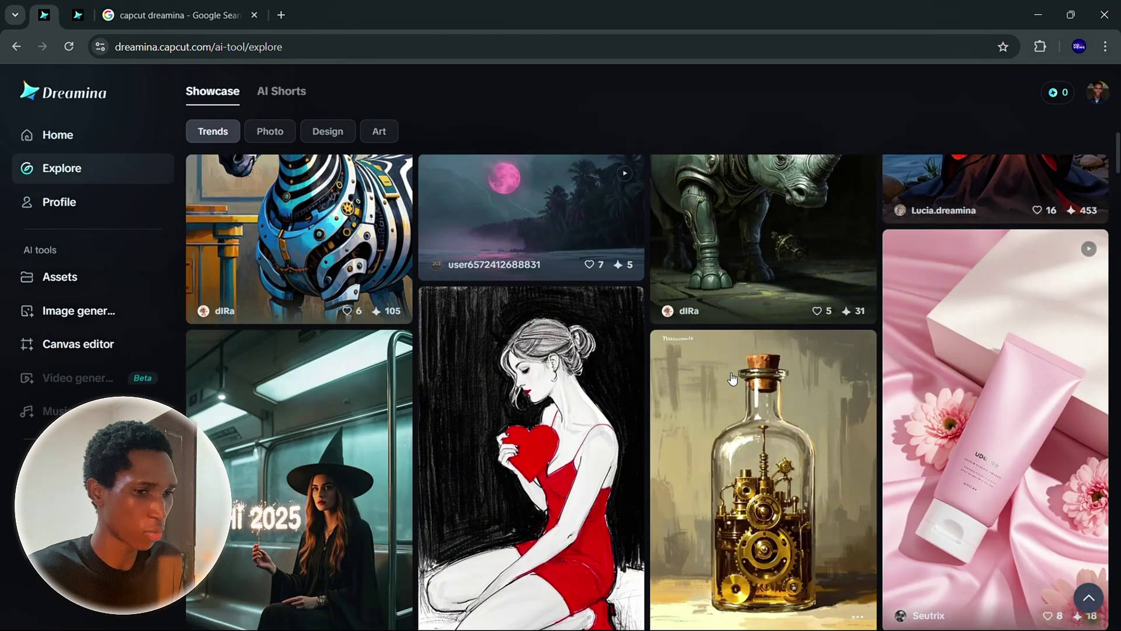
pyautogui.click(969, 381)
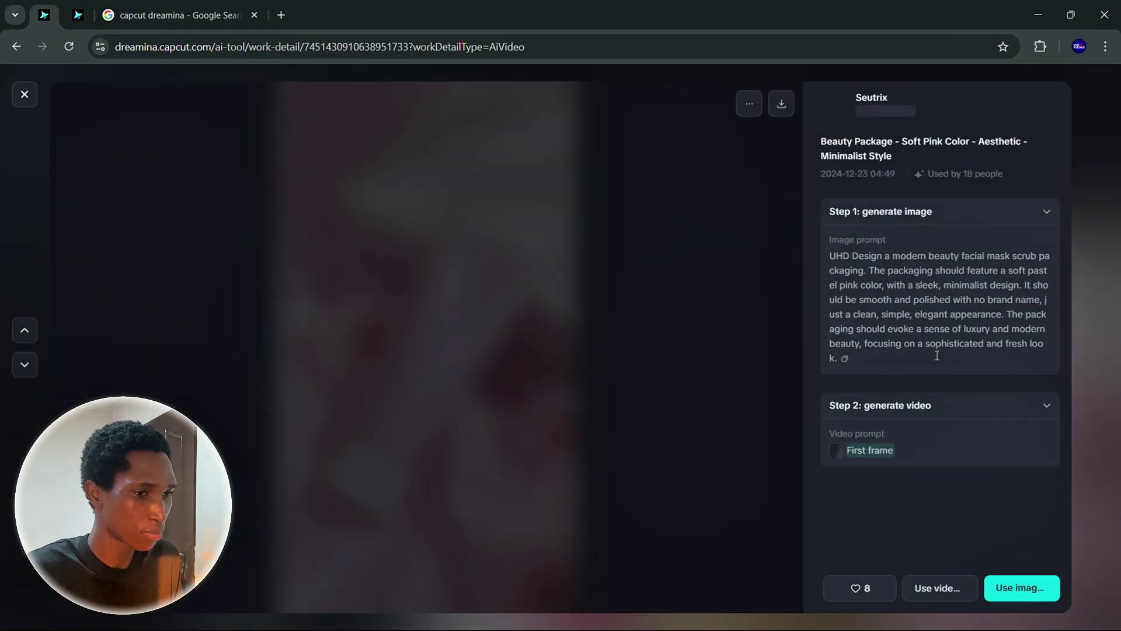